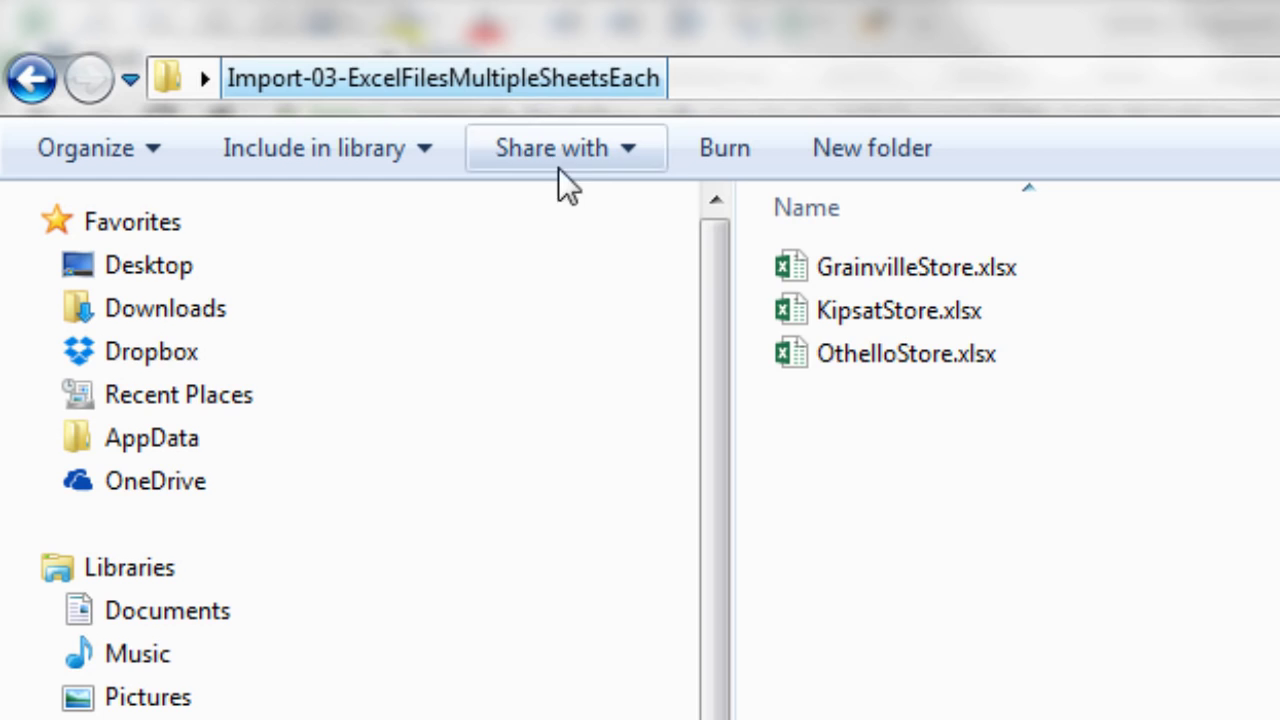
Open OthelloStore.xlsx from the Import-03-ExcelFilesMultipleSheetsEach folder and examine the sales data on each of its worksheets
left_click(898, 359)
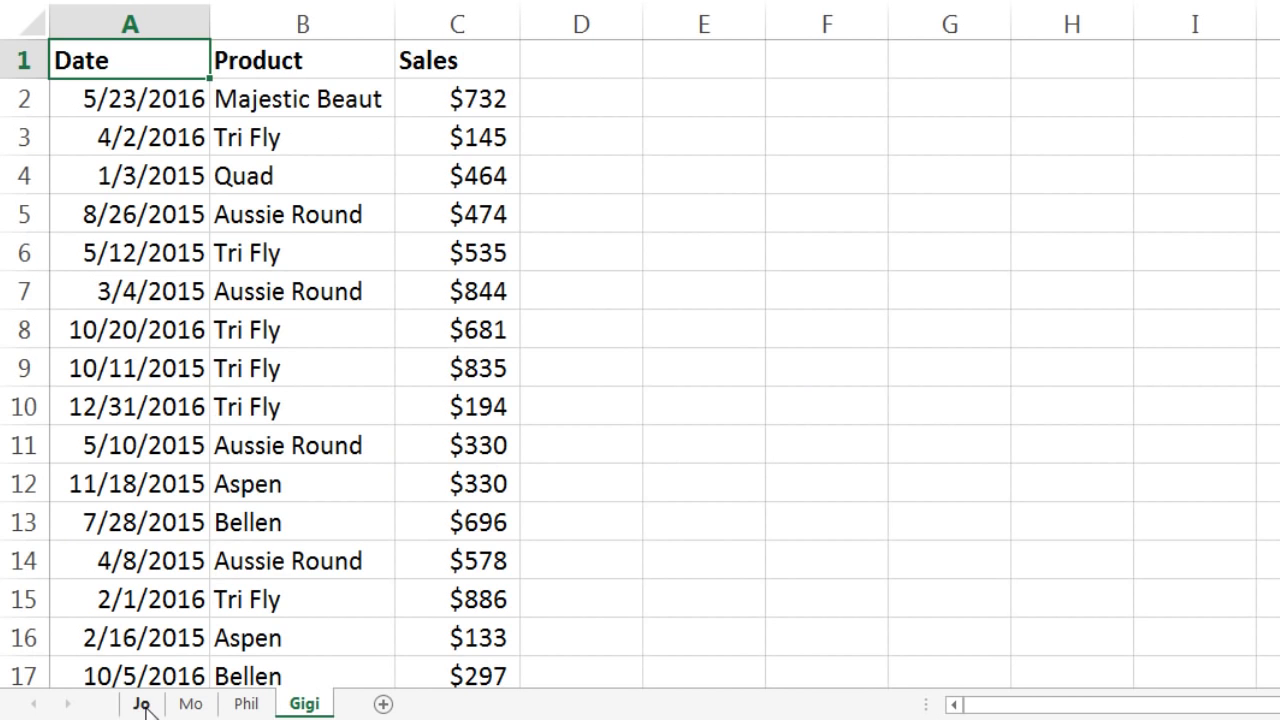
left_click(142, 704)
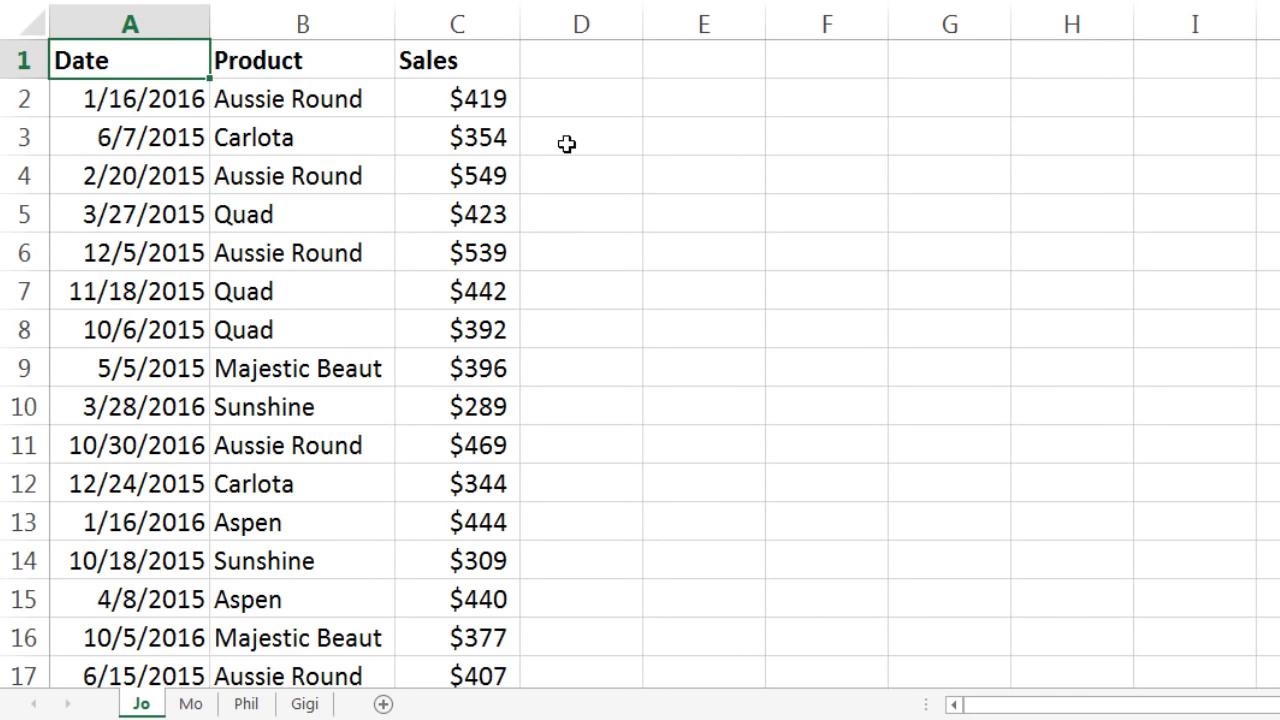
left_click(199, 705)
left_click(247, 705)
left_click(305, 706)
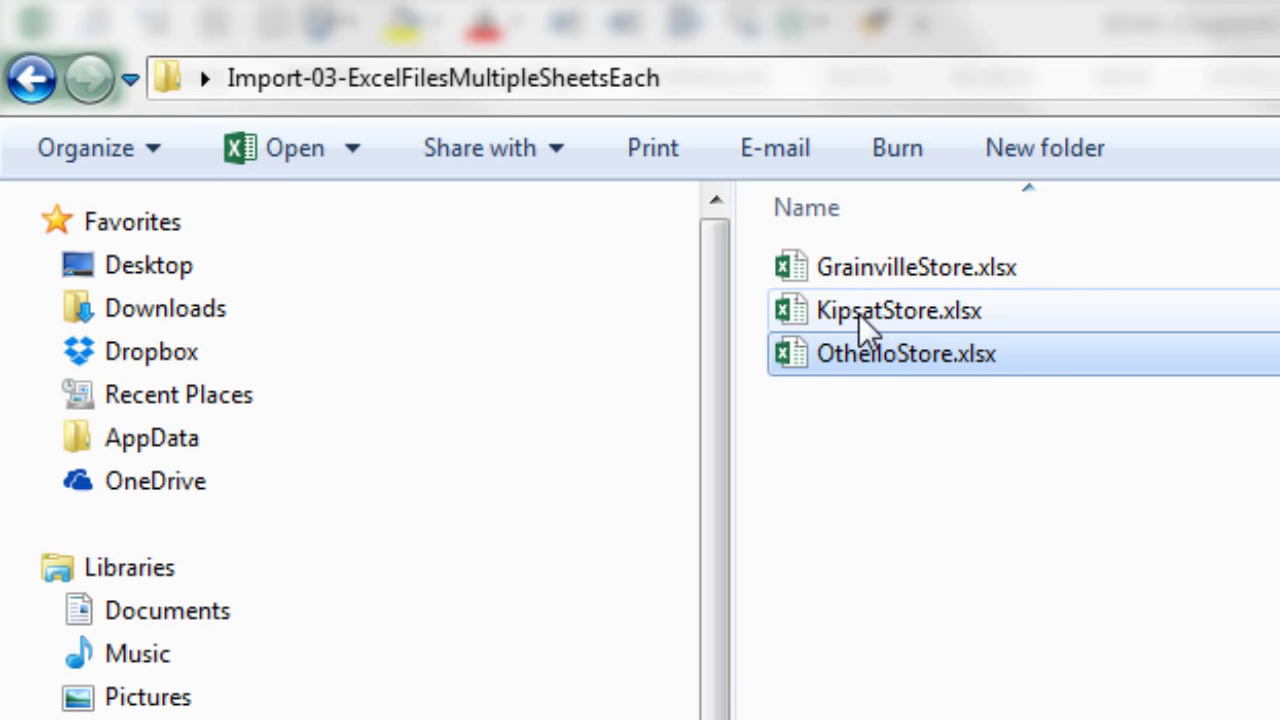
Open KipsatStore.xlsx from the same folder and examine the sales data on each of its worksheets
left_click(859, 314)
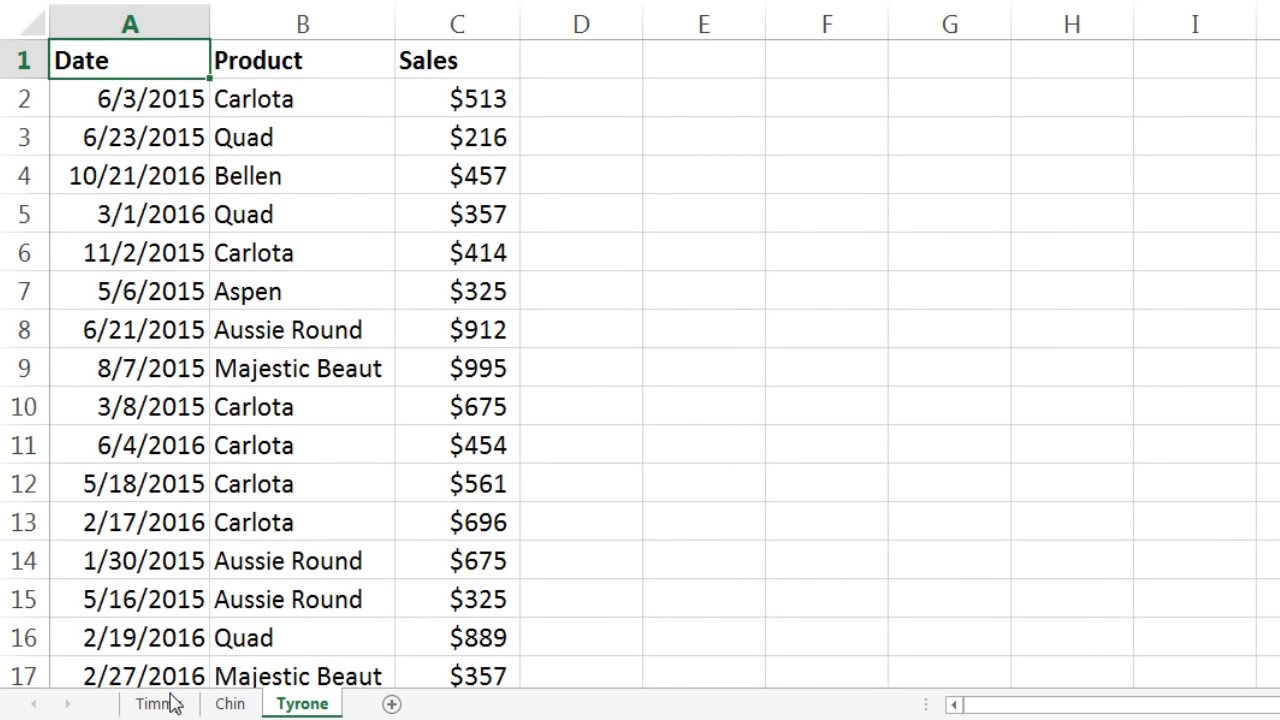
left_click(160, 705)
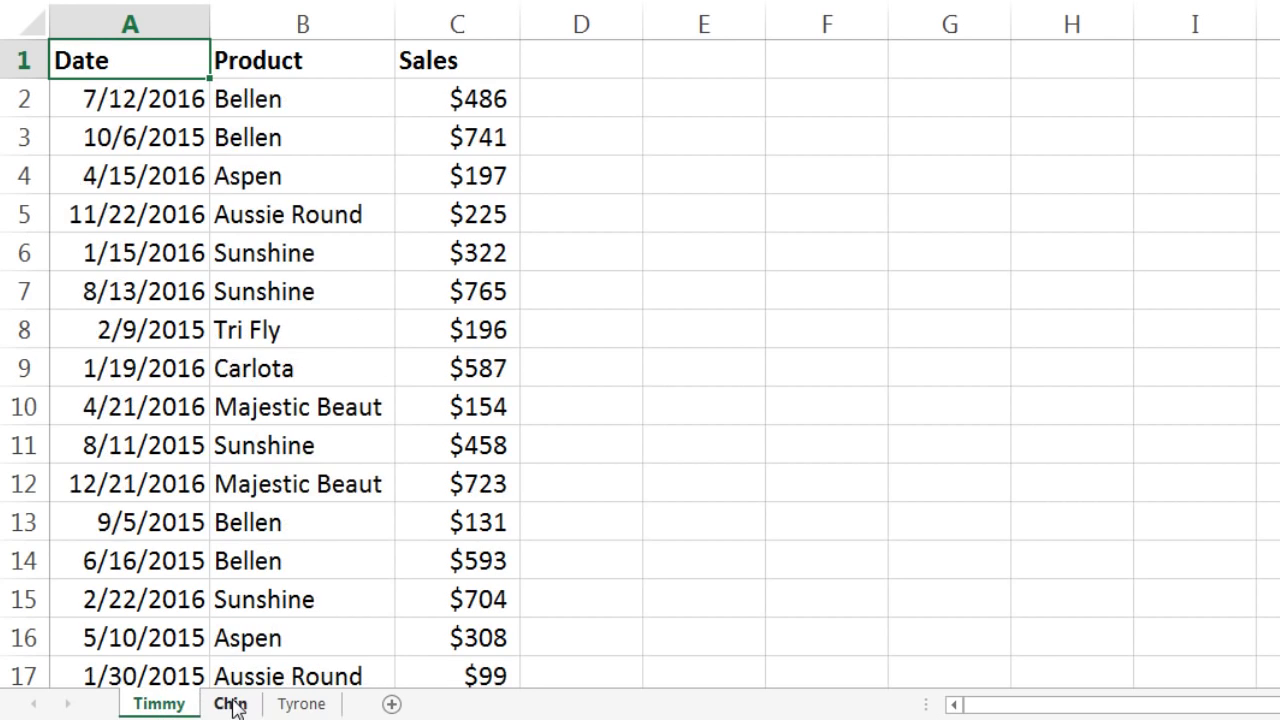
left_click(229, 703)
left_click(302, 703)
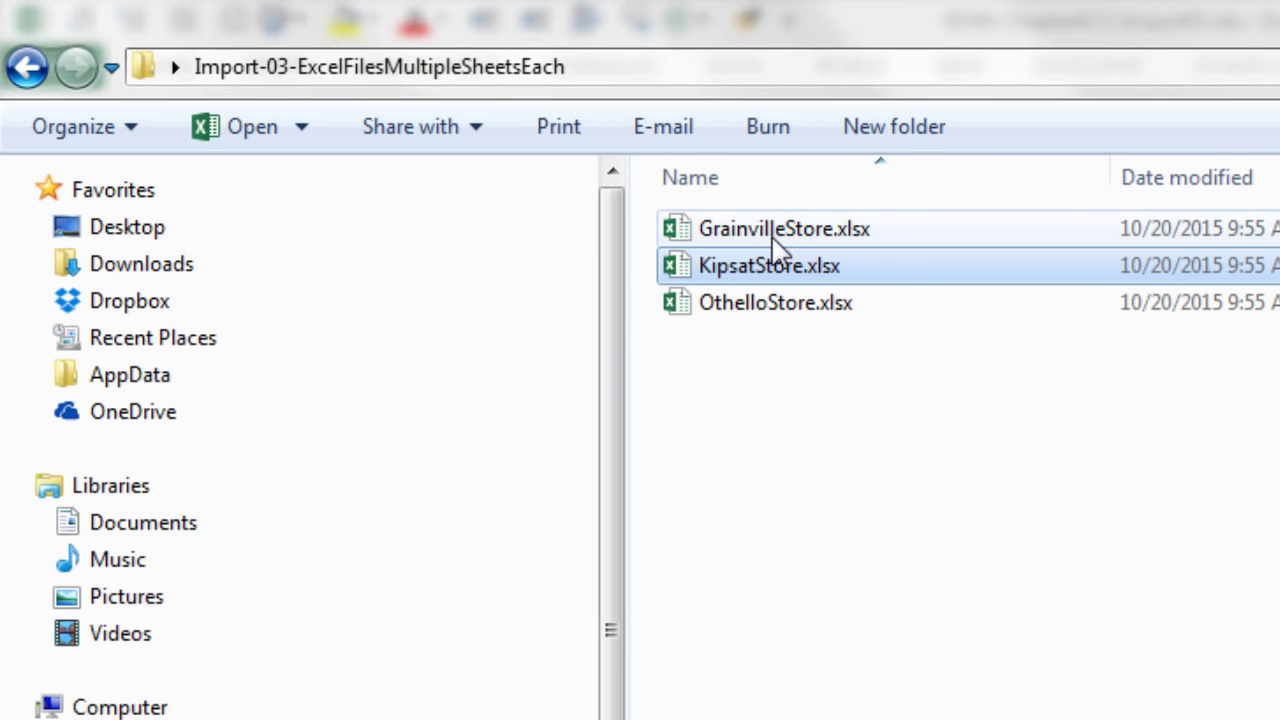
Select GrainvilleStore.xlsx, KipsatStore.xlsx and OthelloStore.xlsx one after another to review the source workbooks
left_click(768, 233)
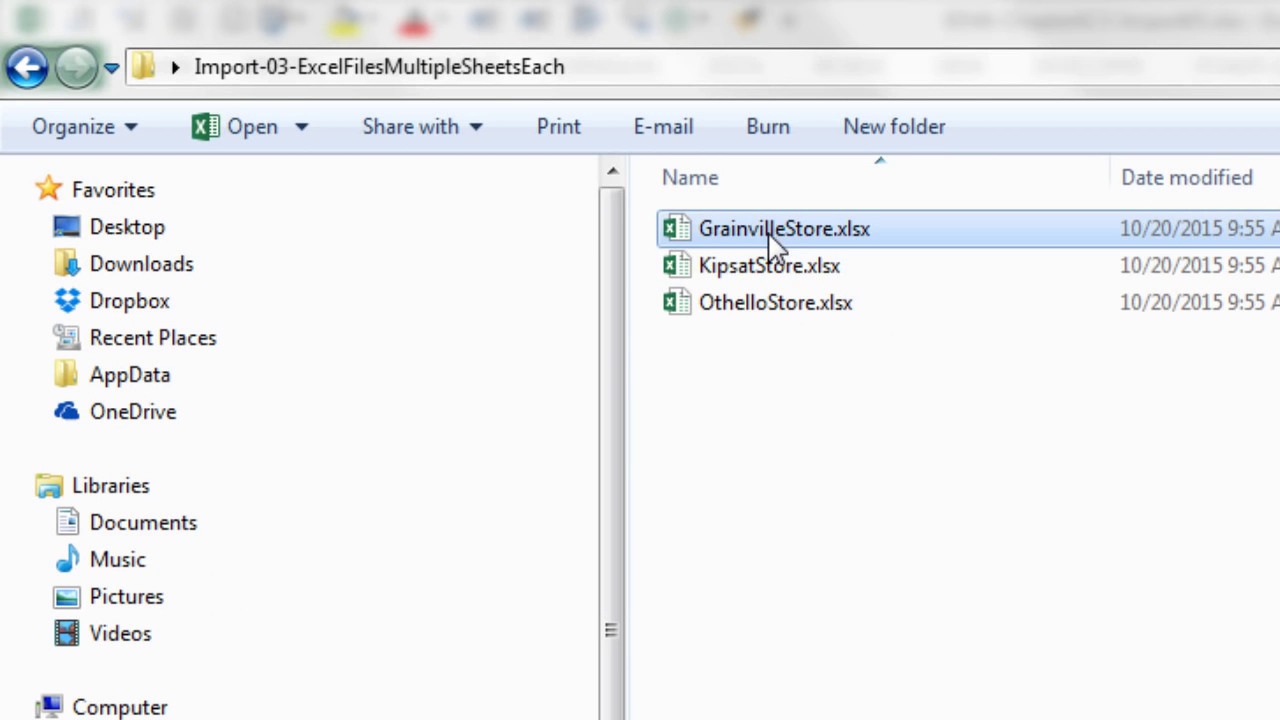
left_click(766, 268)
left_click(768, 305)
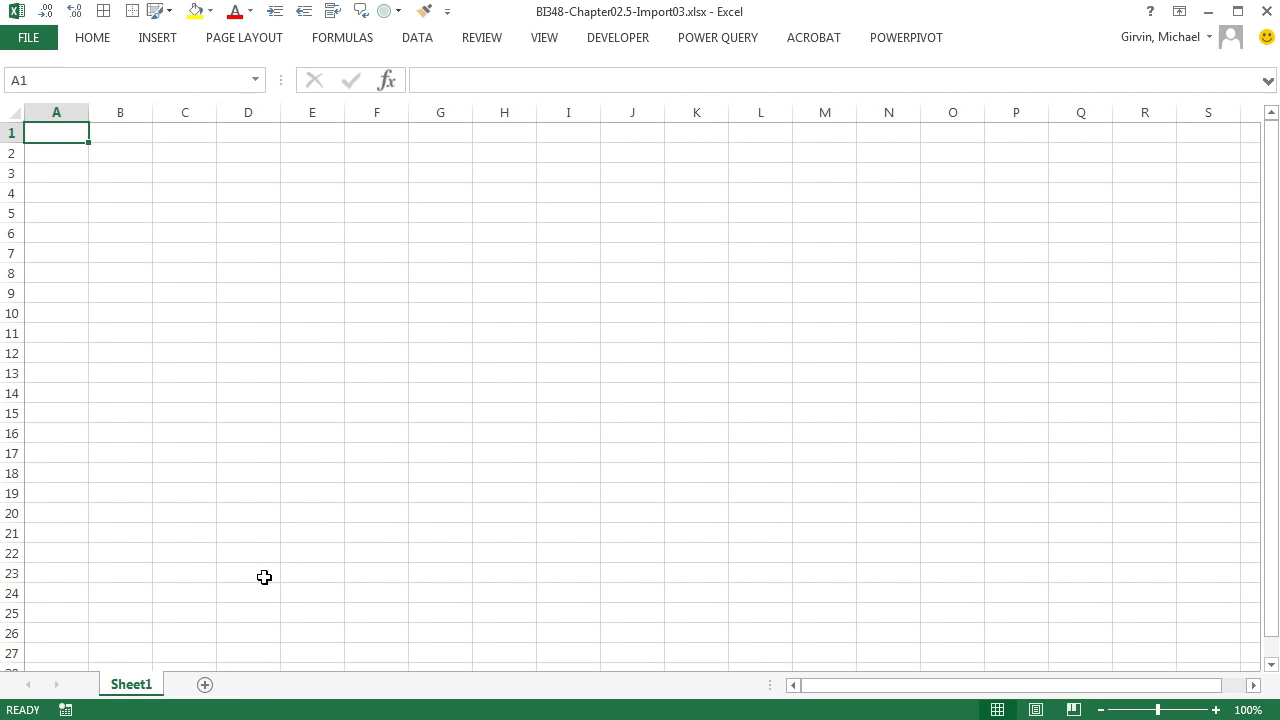
In the BI348-Chapter02.5-Import03.xlsx workbook, create a Power Query from the desktop folder Import-03-ExcelFilesMultipleSheetsEach
left_click(717, 38)
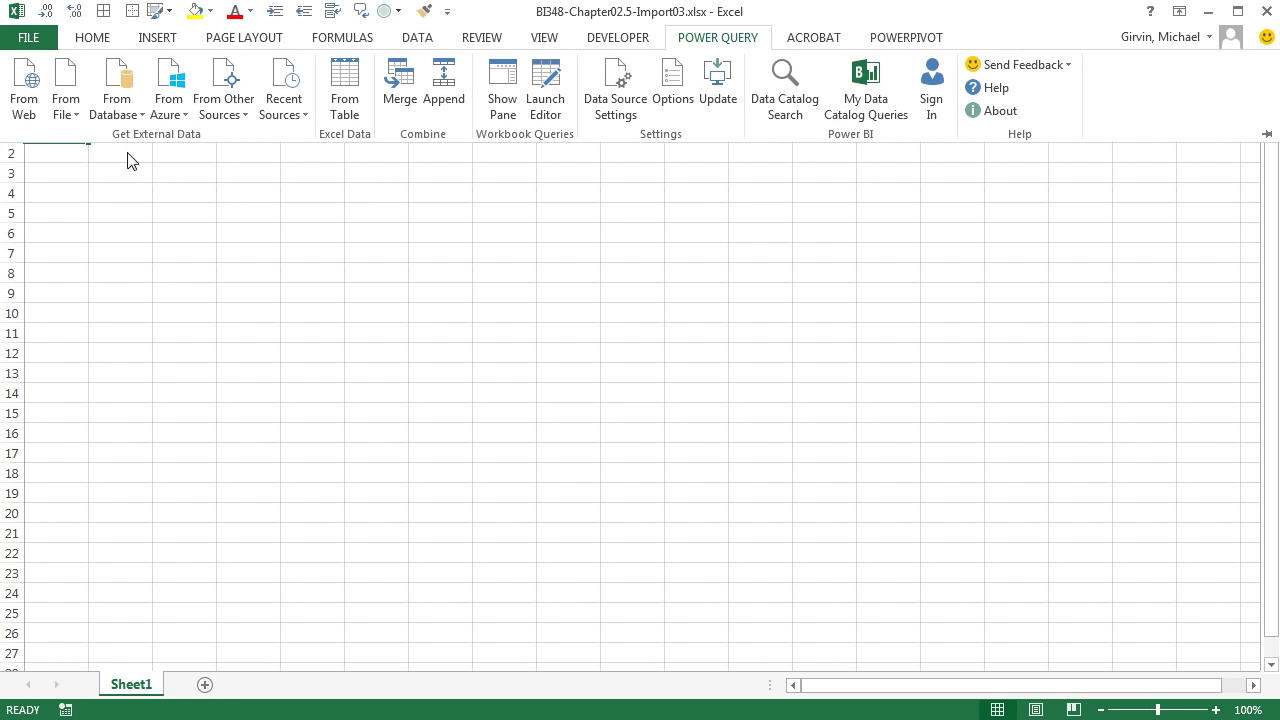
left_click(76, 118)
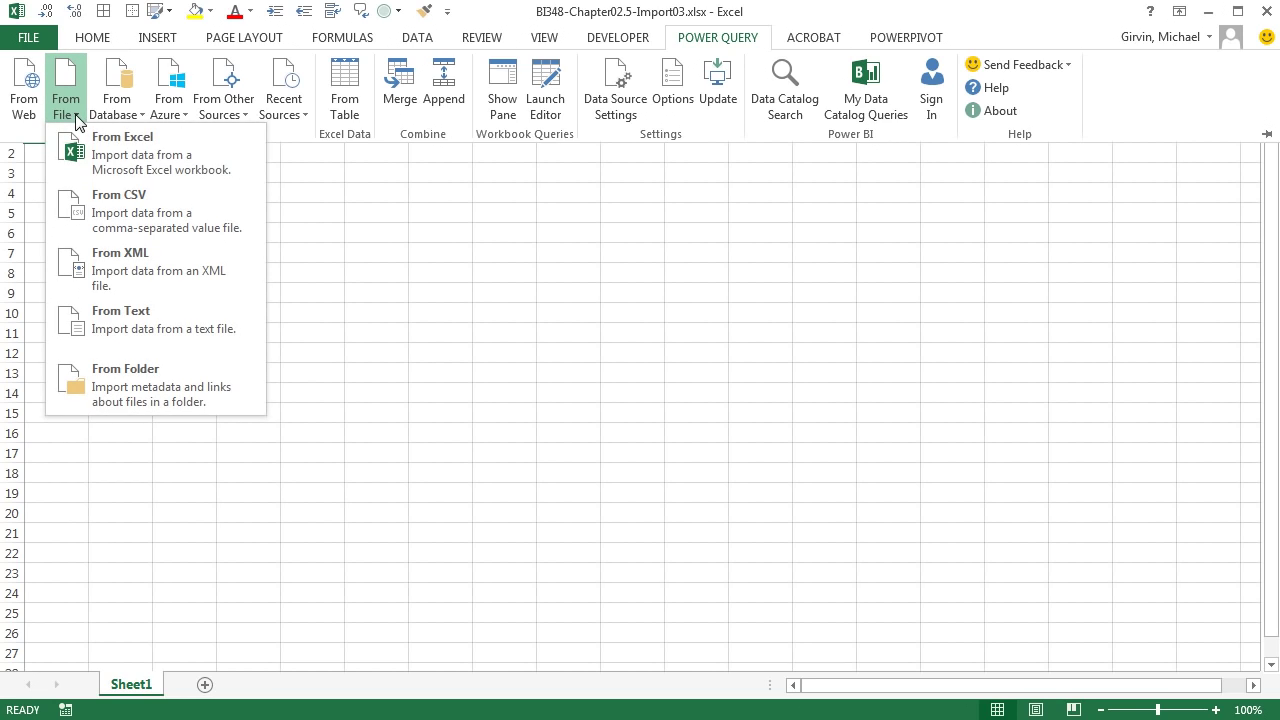
left_click(156, 390)
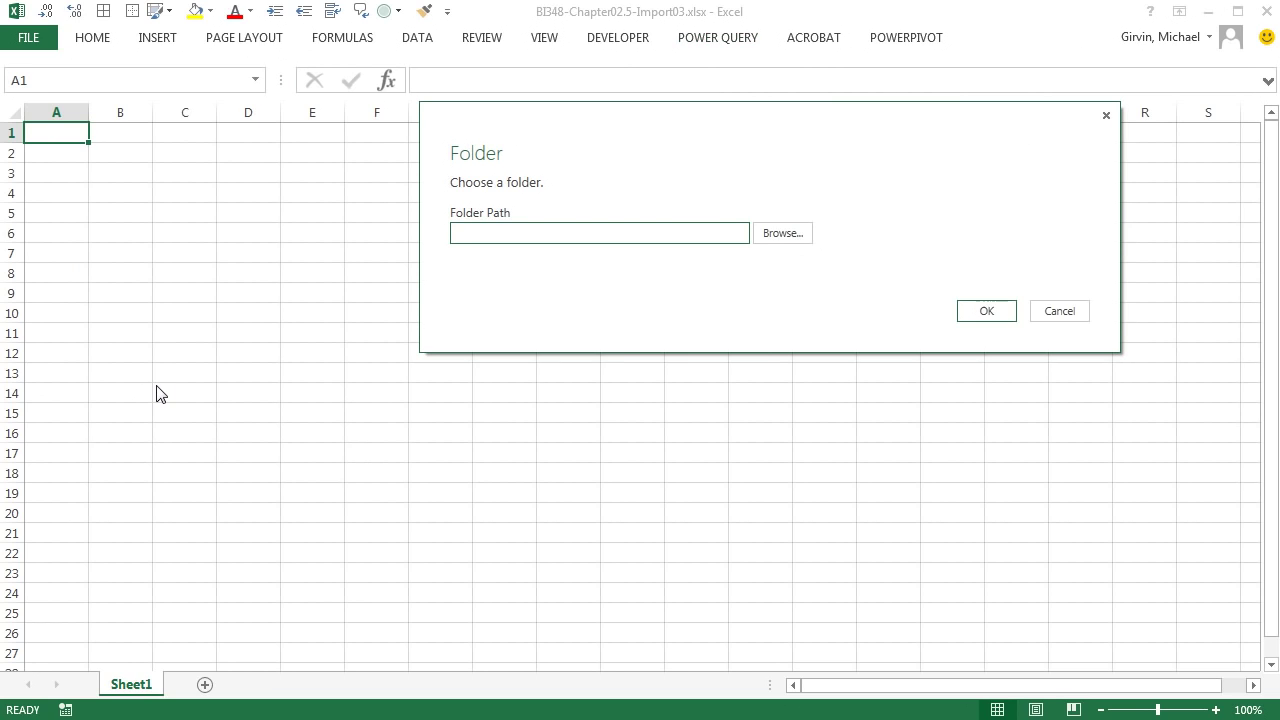
left_click(791, 240)
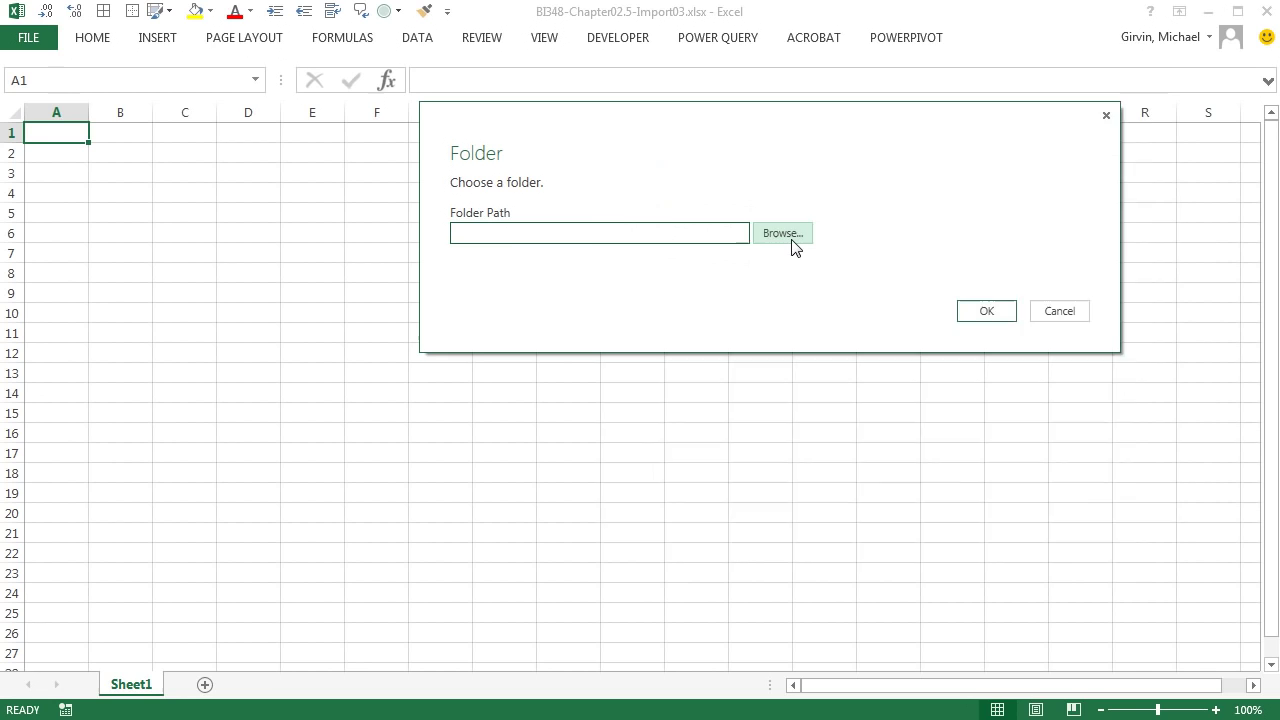
left_click(735, 312)
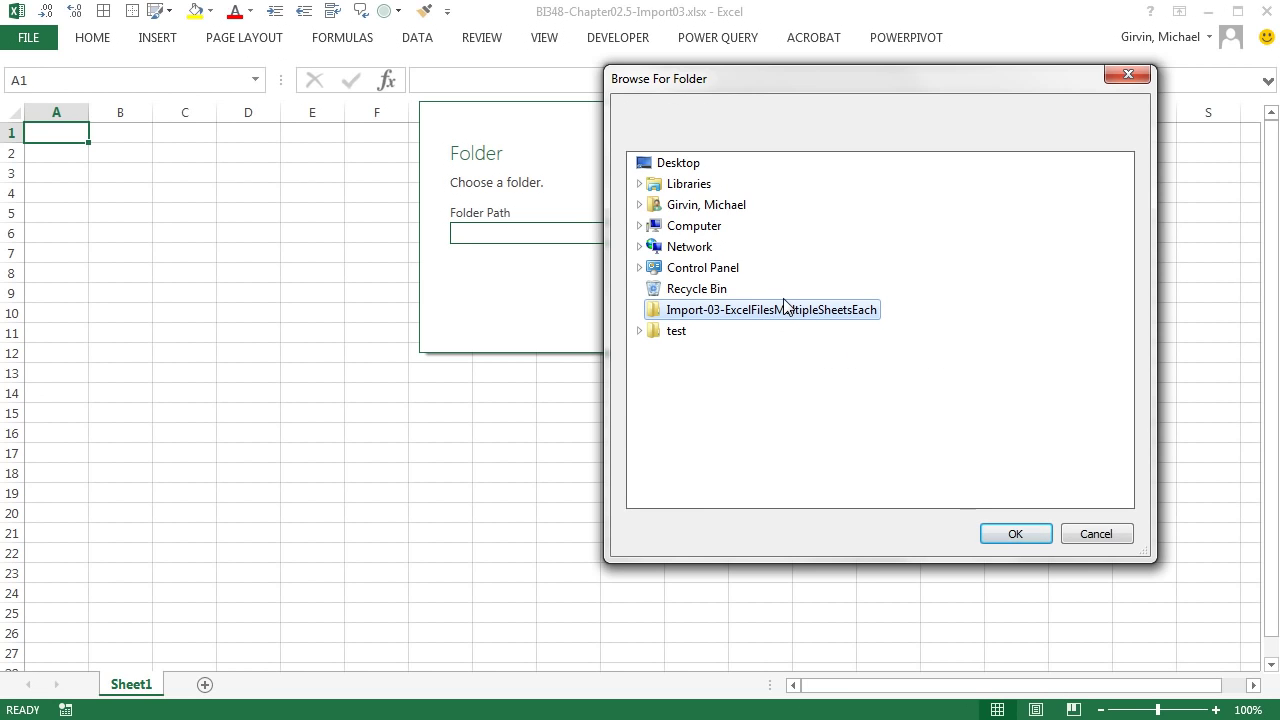
left_click(1016, 533)
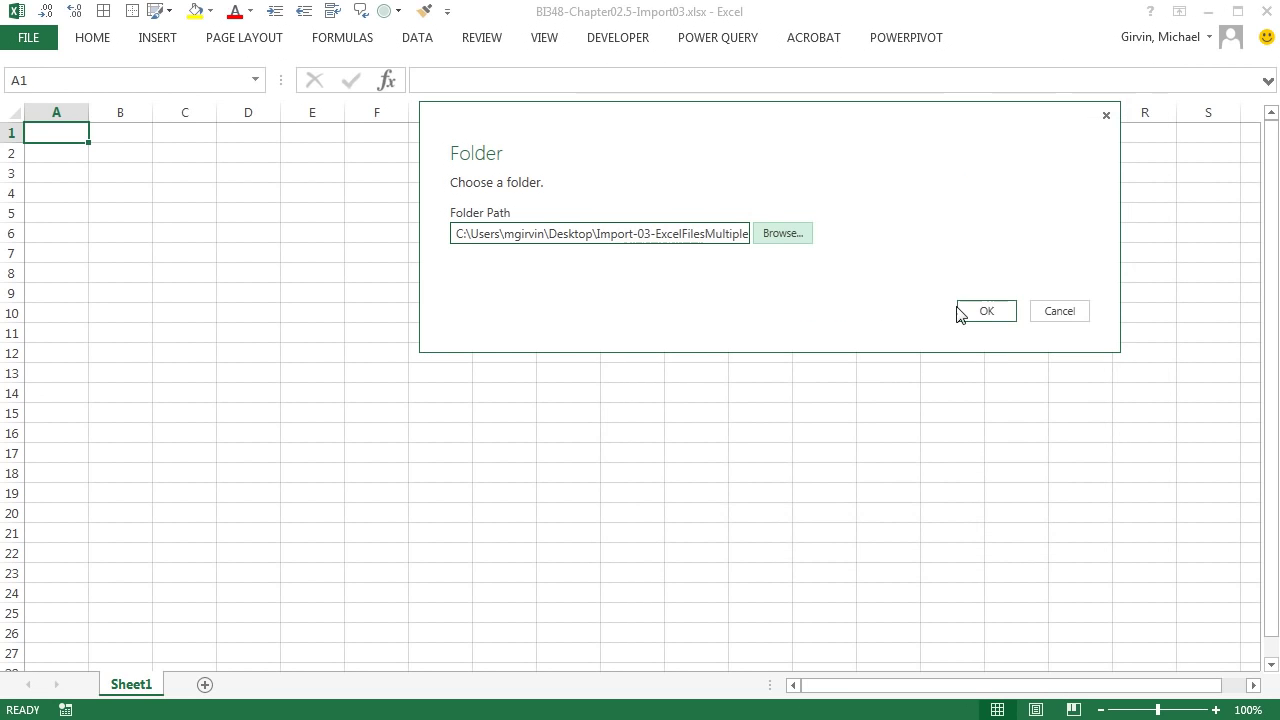
left_click(976, 311)
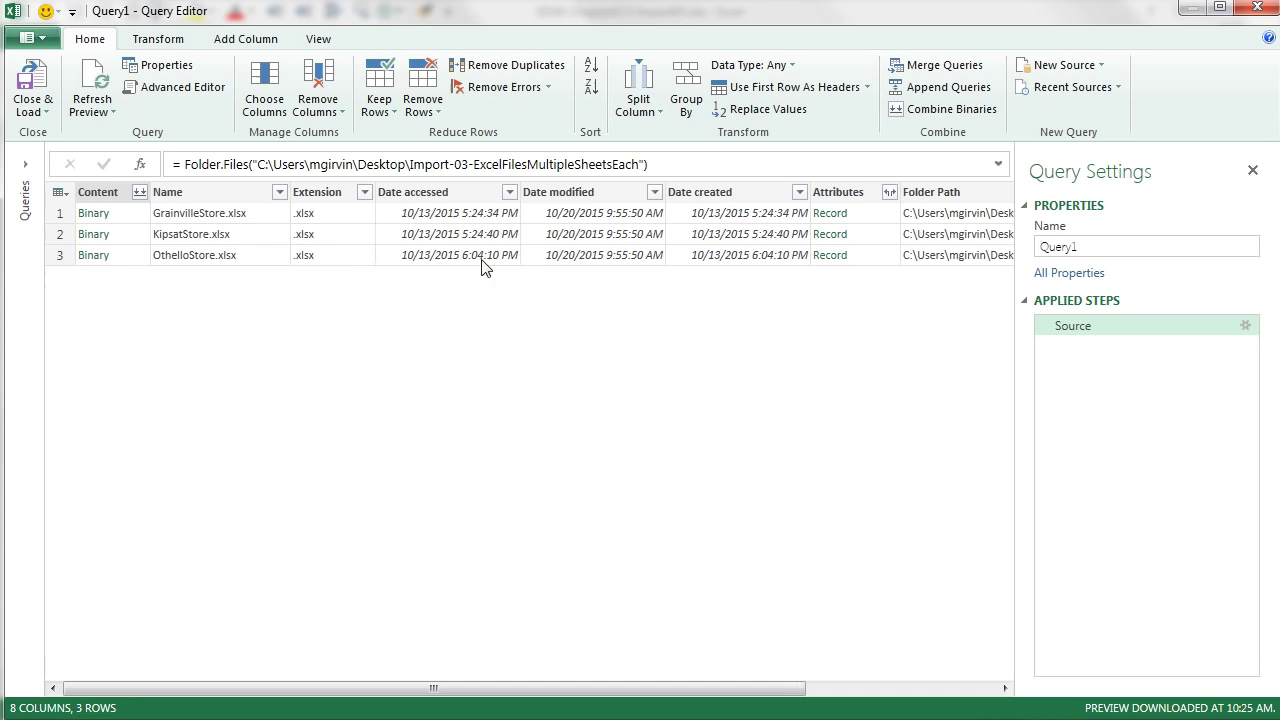
Rename the query as ImportExcelWorkbooksAndWorksheets
left_click(1086, 251)
double_click(1084, 247)
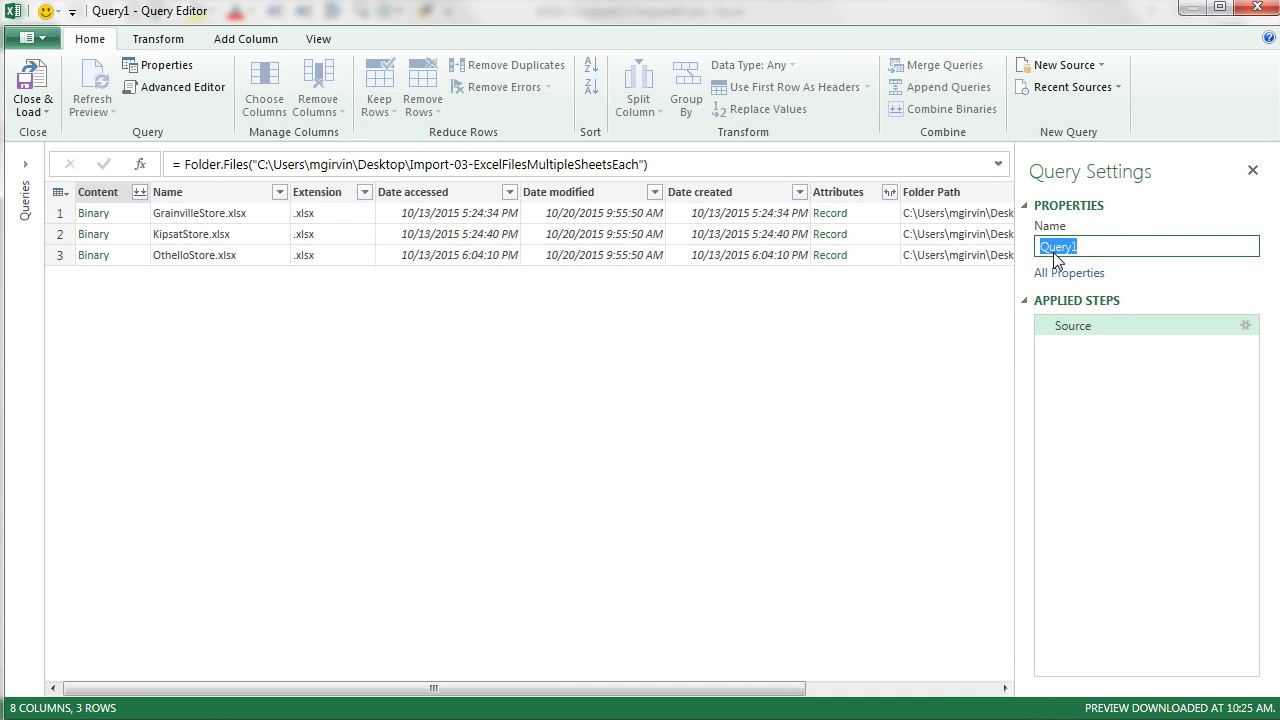
type("ImportExcelWorkbooksAndWorksheets")
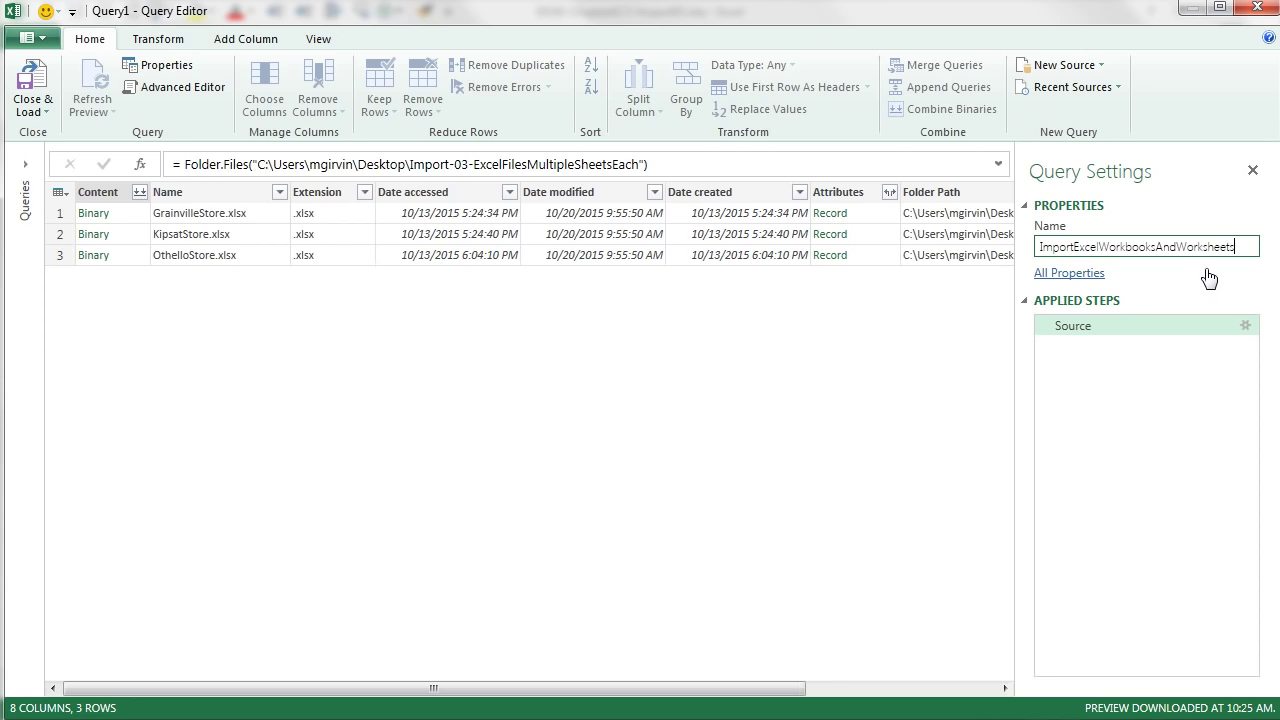
key("Return")
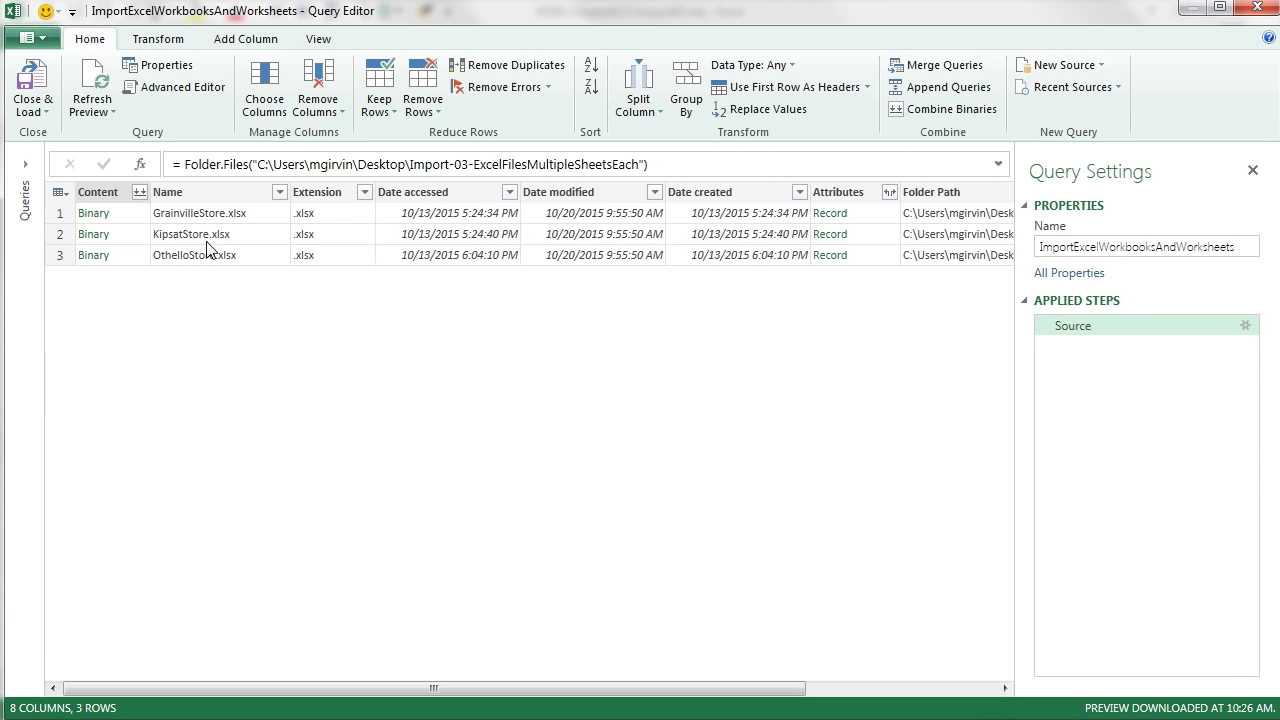
Keep only the Content and Name columns in the query and remove all other columns
left_click(103, 198)
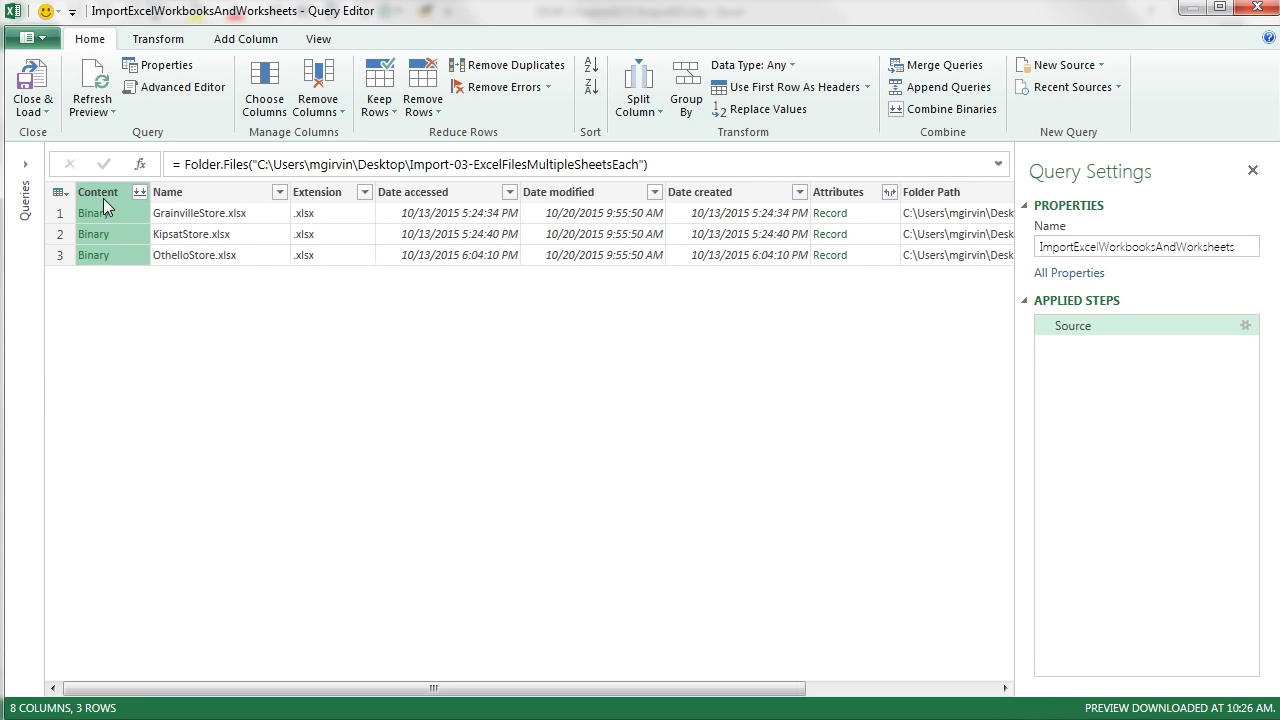
left_click(187, 196, "ctrl")
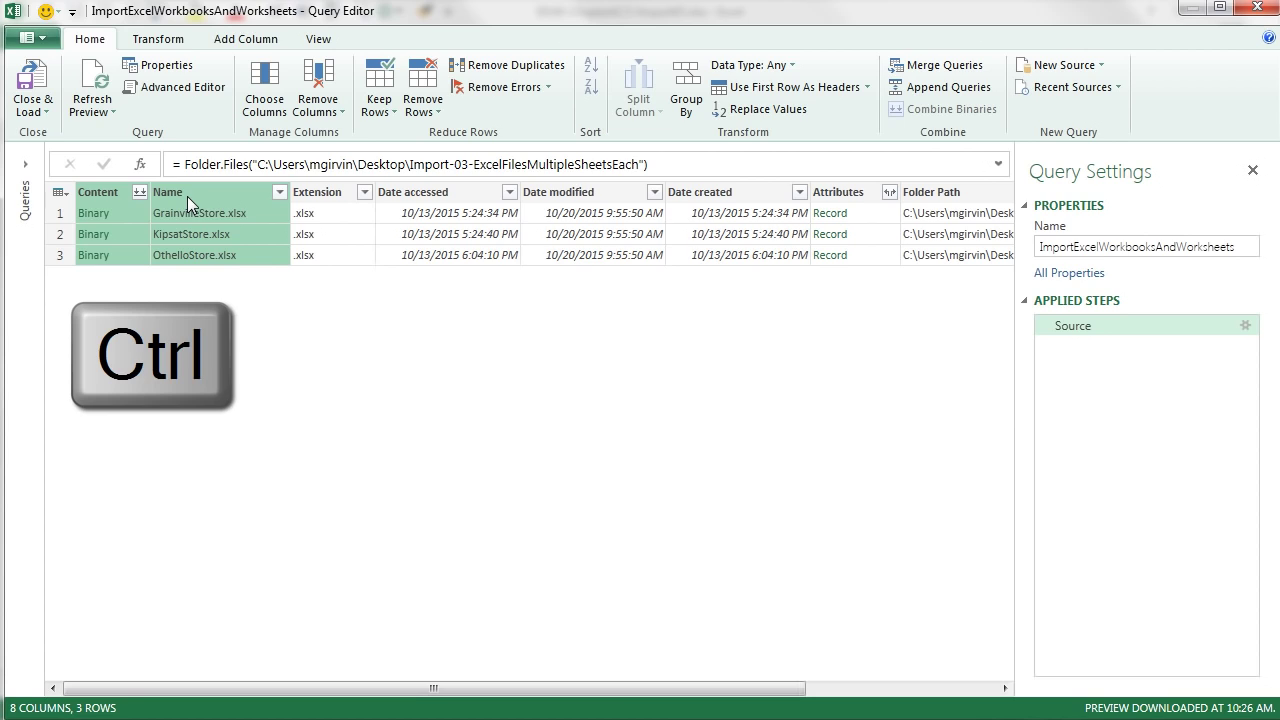
right_click(187, 196)
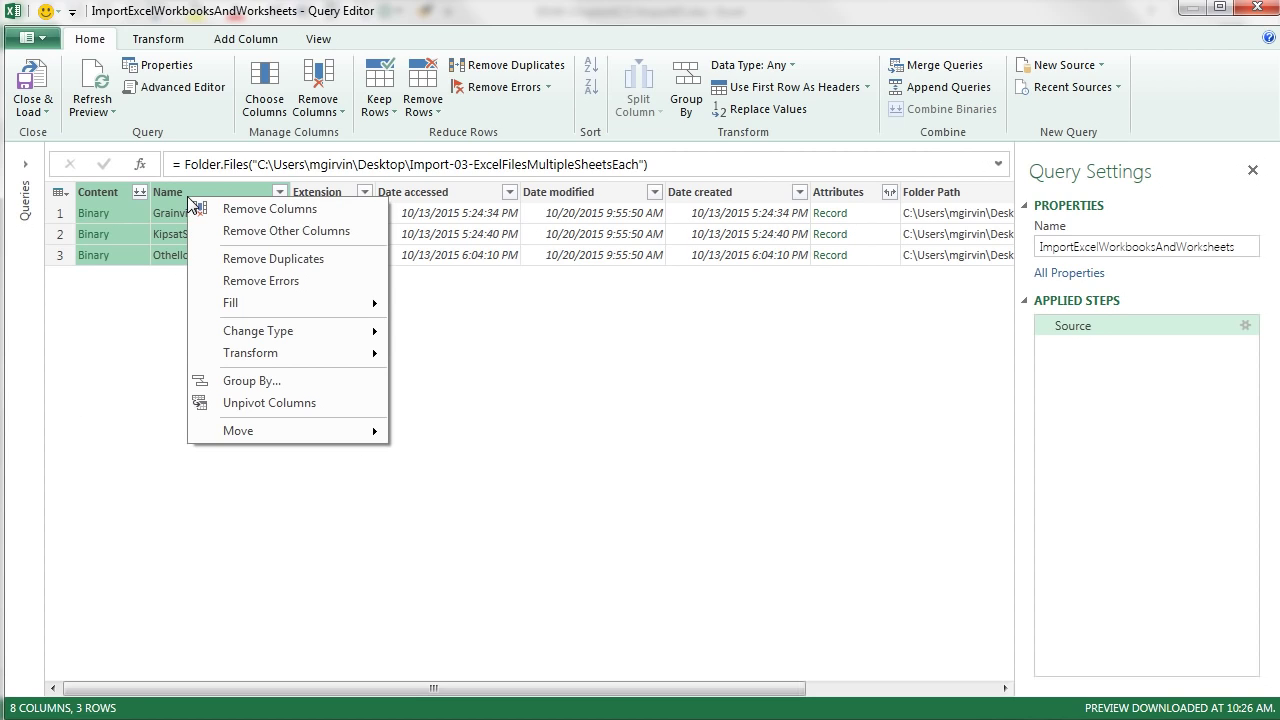
left_click(235, 232)
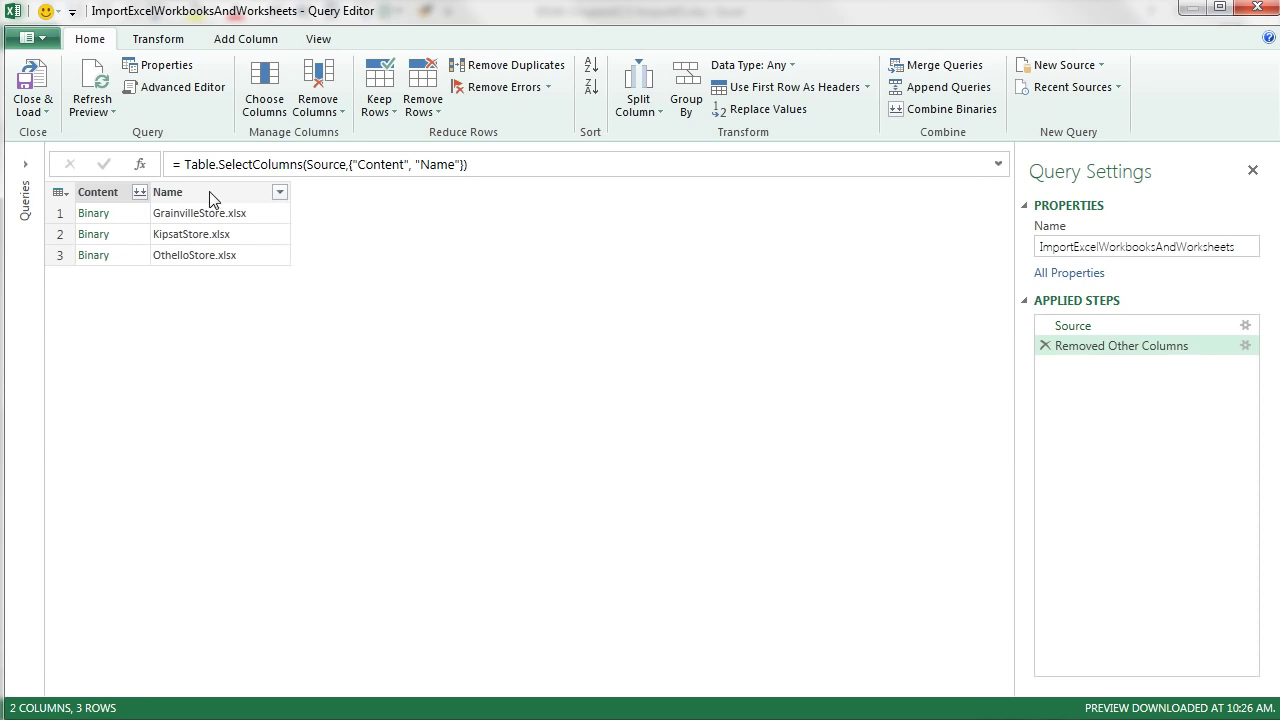
Add a custom column named GetExcelData with the formula =Excel.Workbook([Content])
left_click(228, 44)
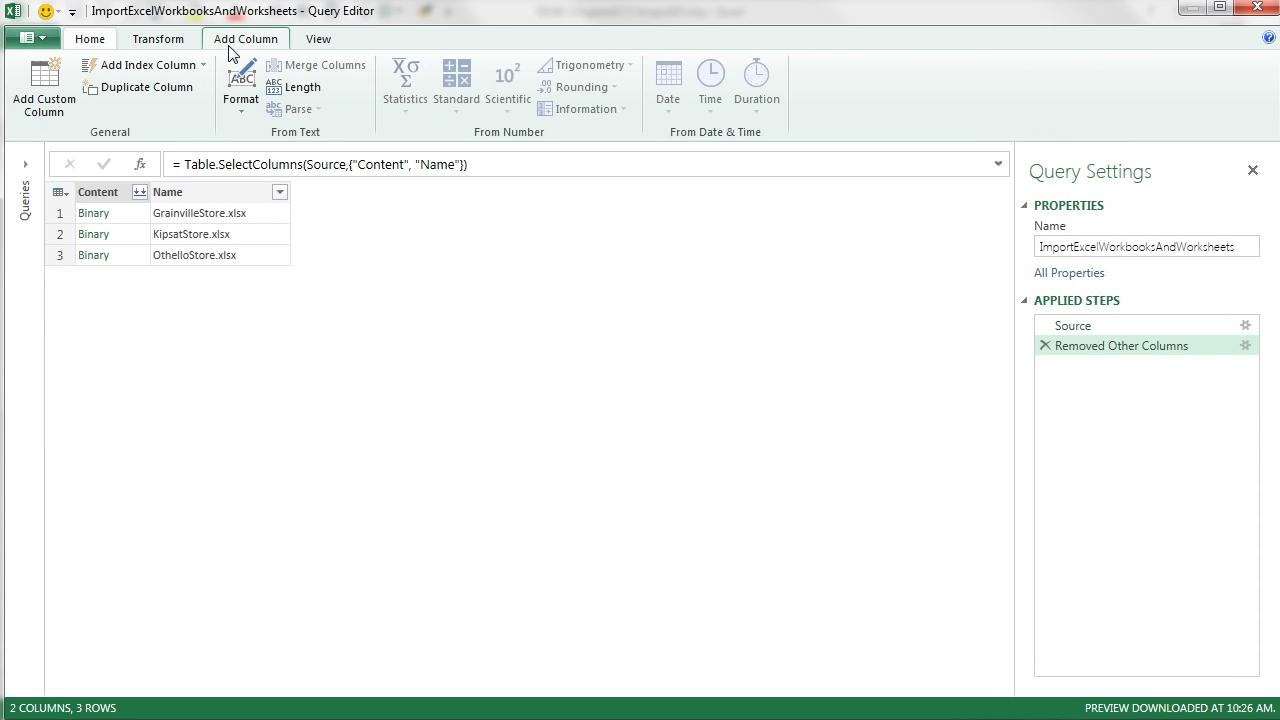
left_click(52, 101)
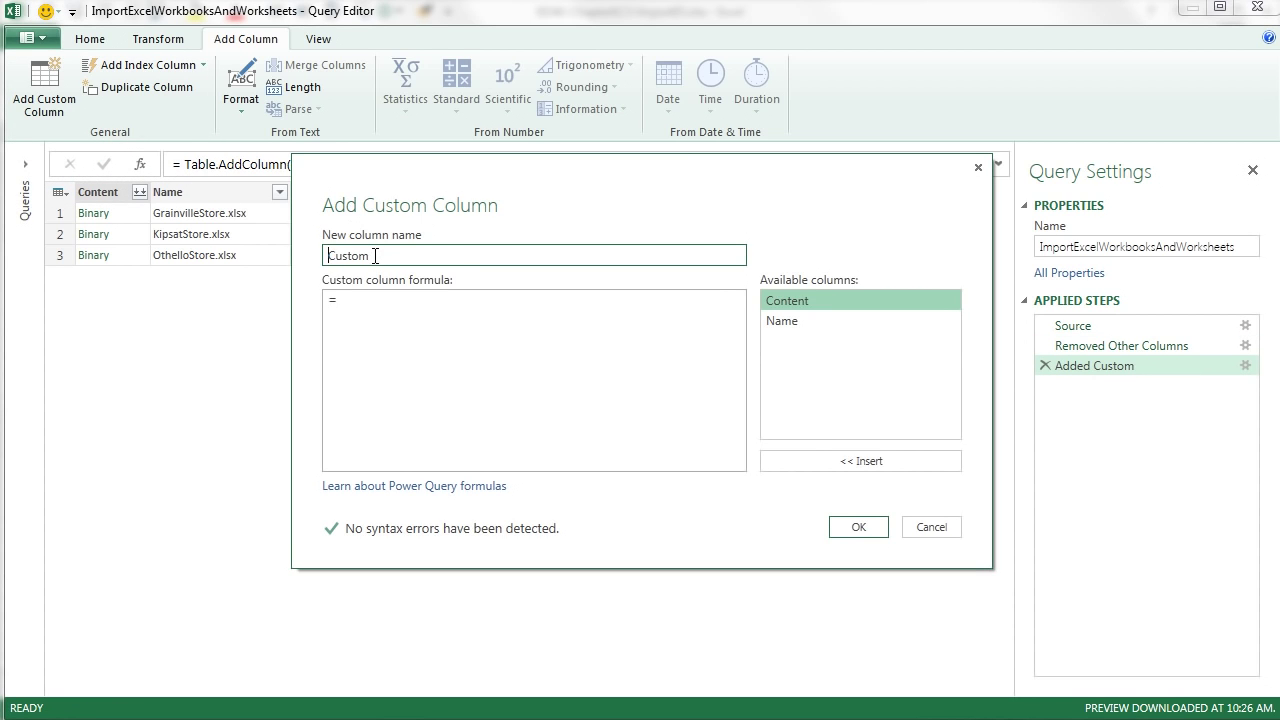
double_click(361, 255)
type("GetExcelData")
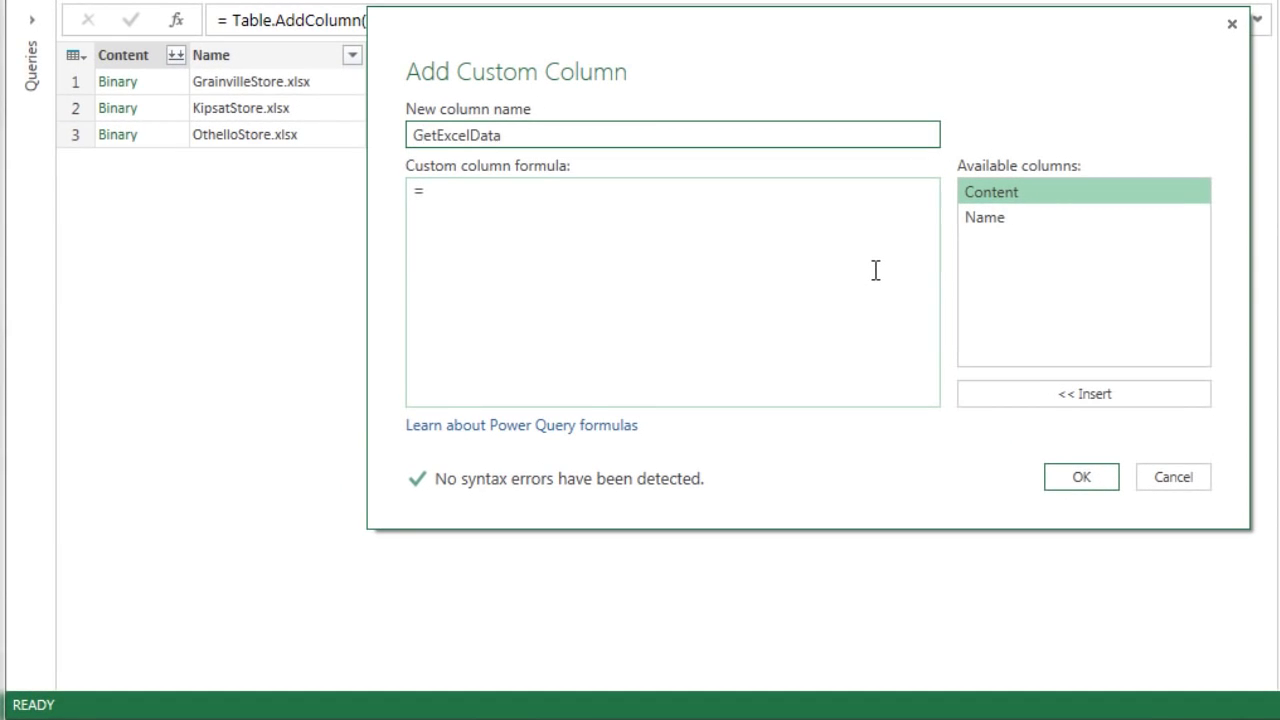
left_click(551, 190)
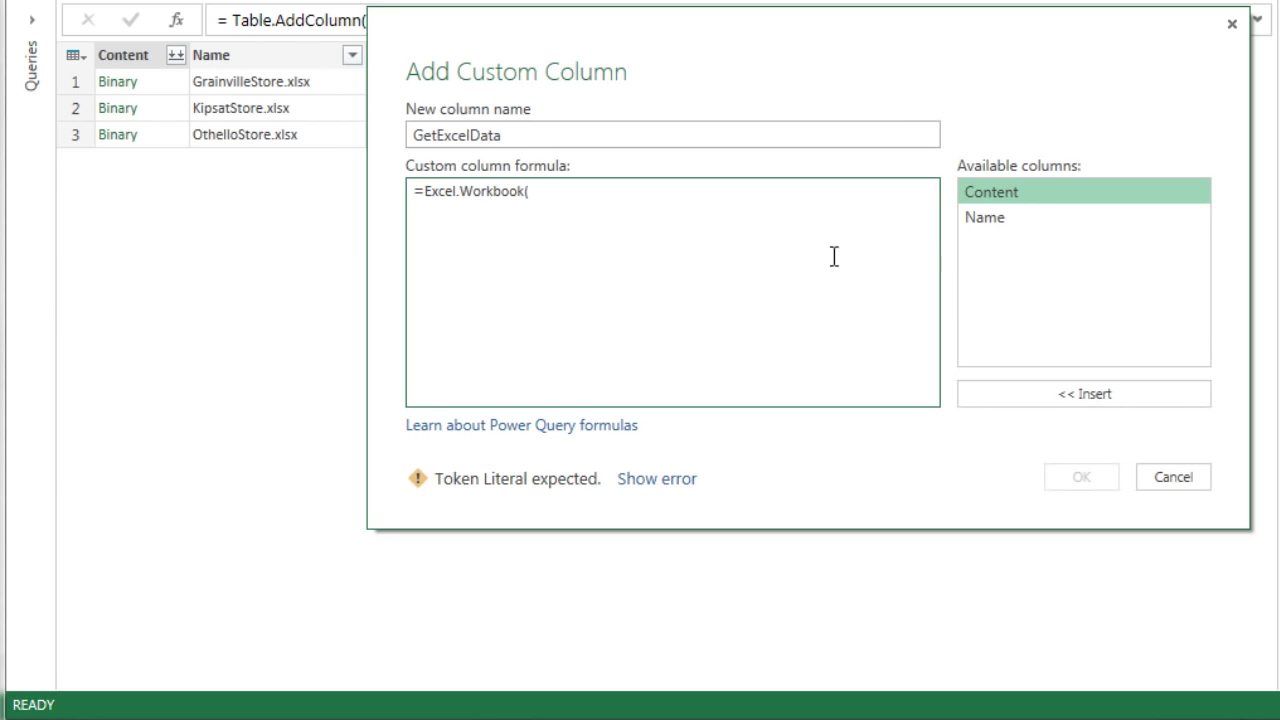
double_click(1000, 196)
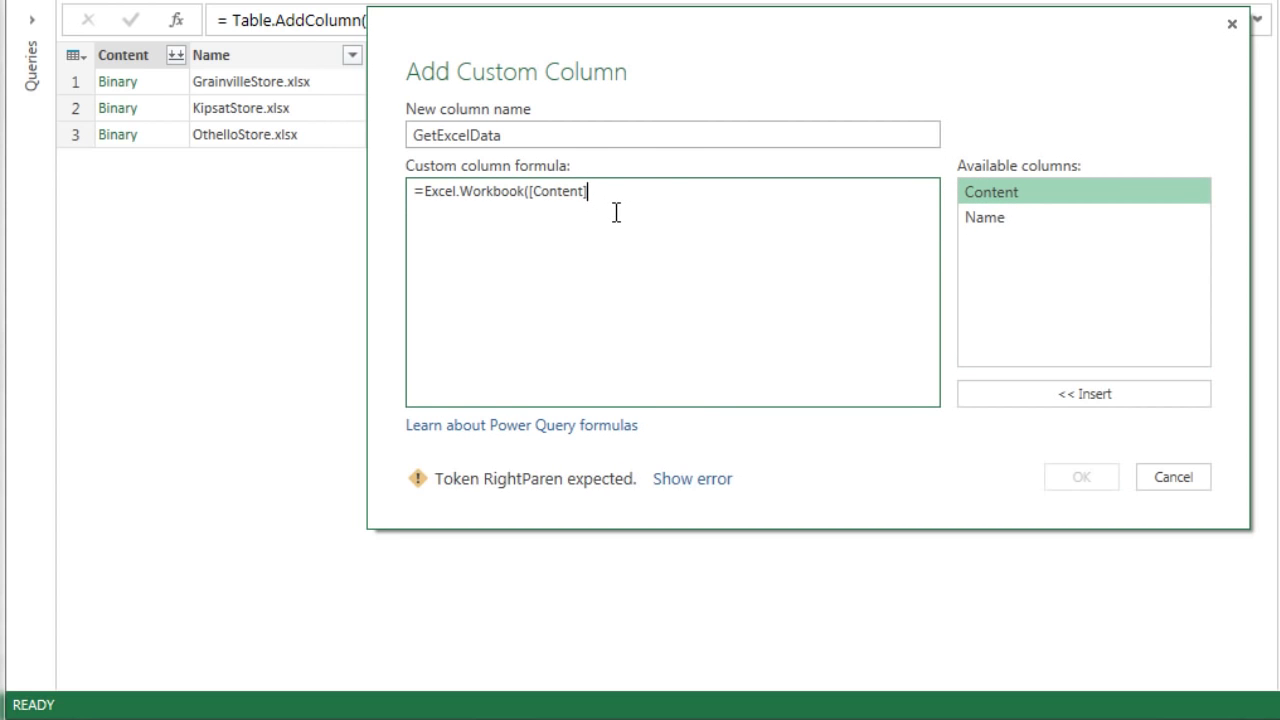
type(")")
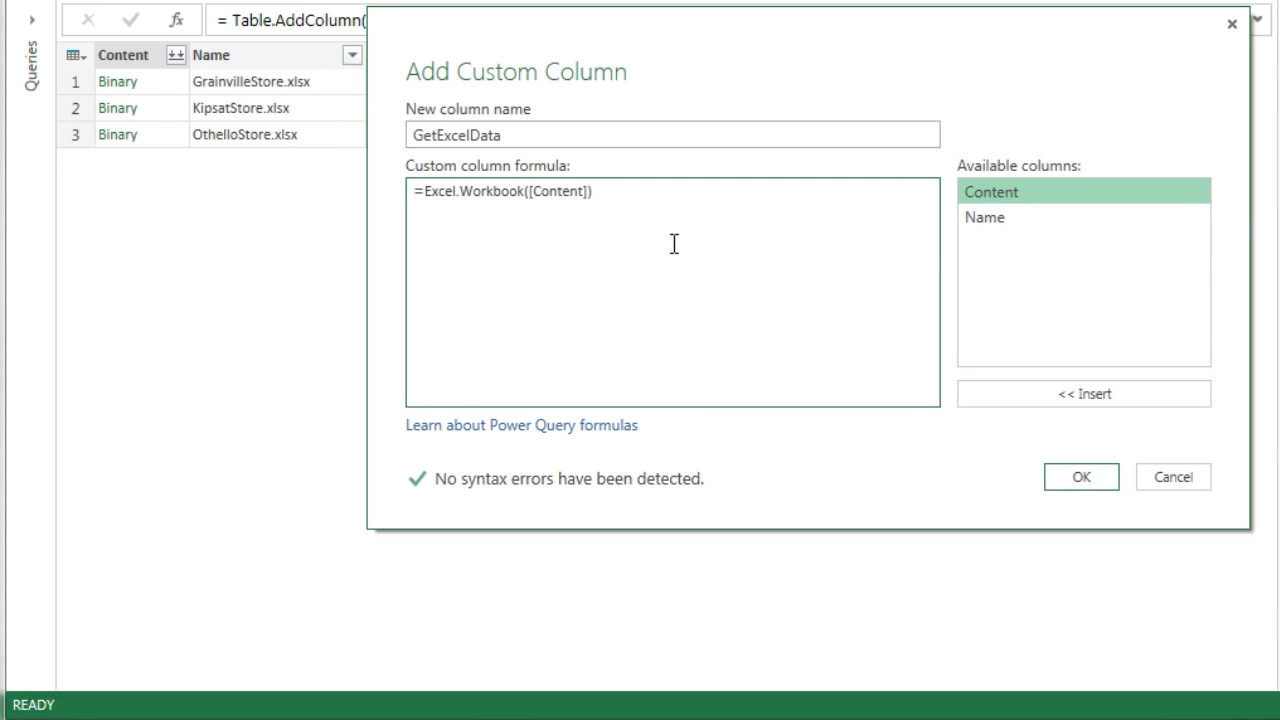
left_click(1087, 484)
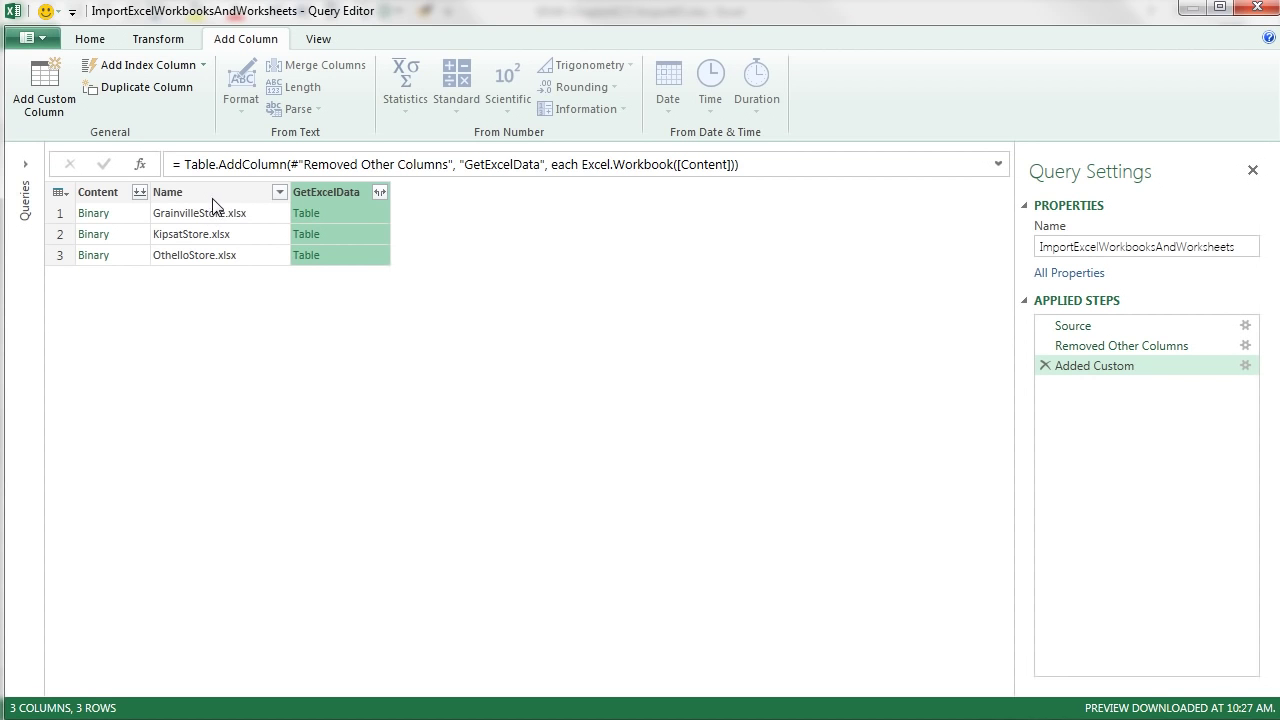
Replace the text "Store.xlsx" with nothing in the Name column so only the store names are left
left_click(215, 192)
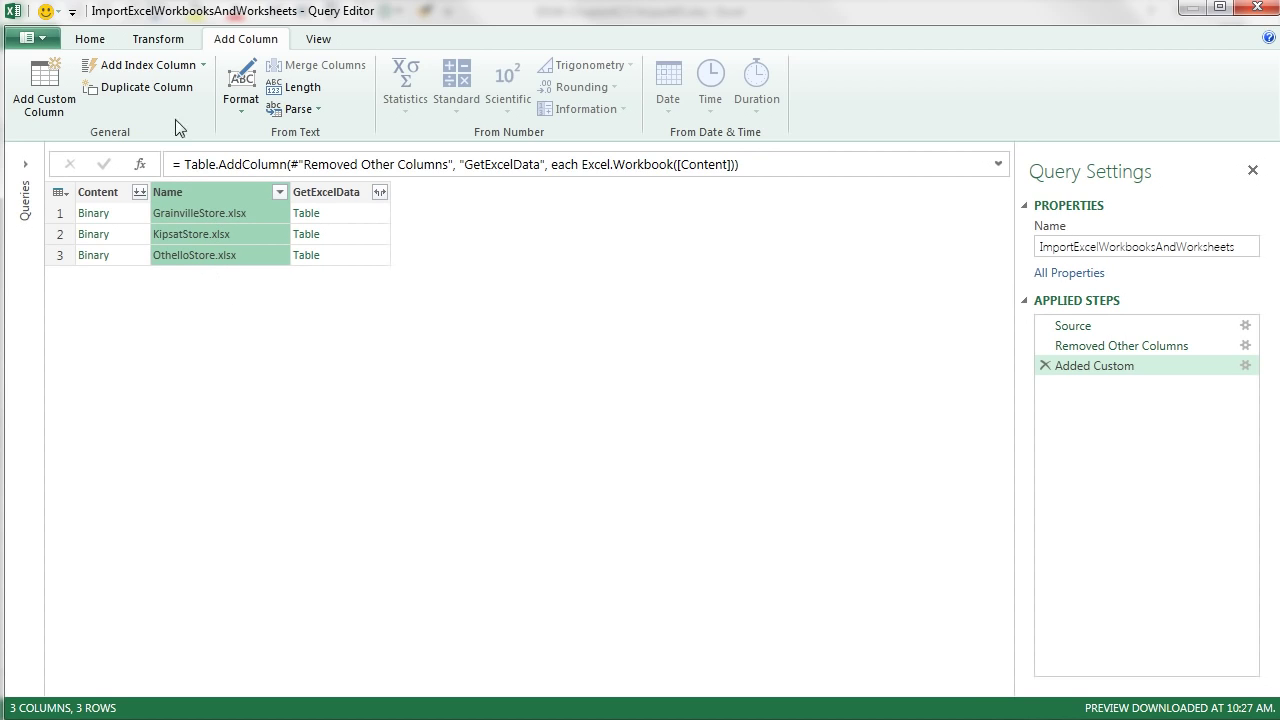
left_click(161, 46)
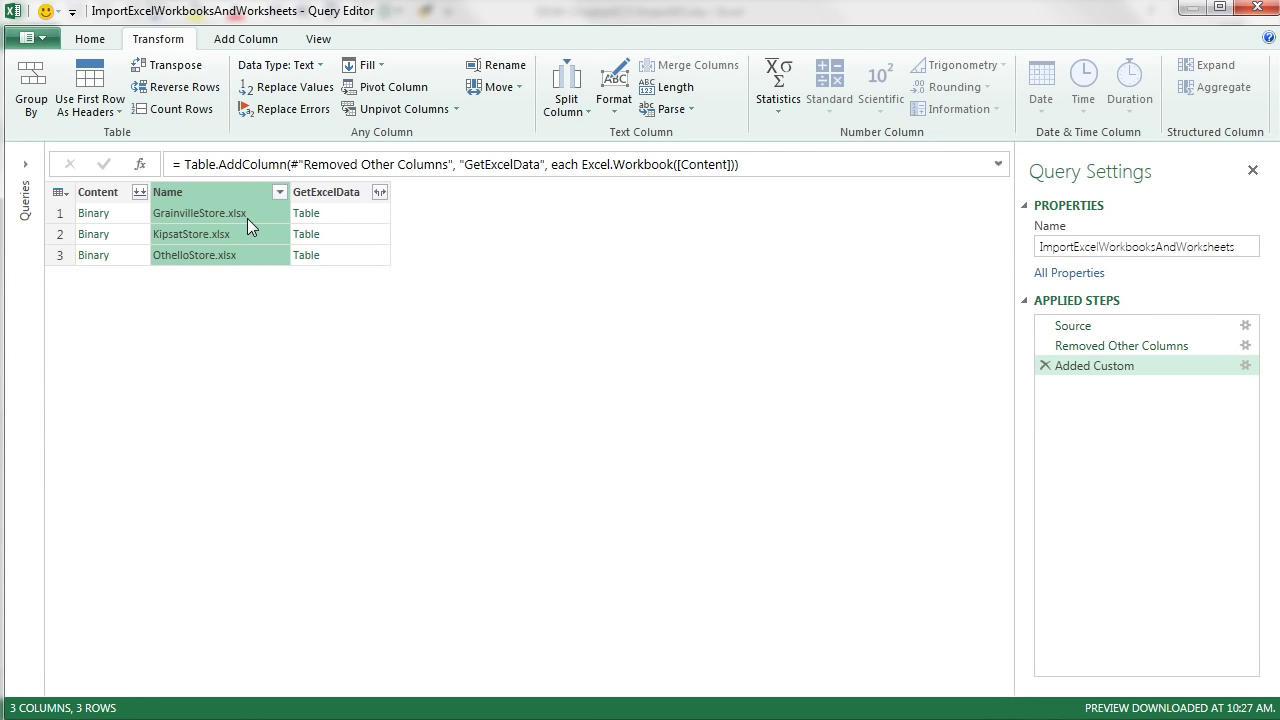
left_click(273, 90)
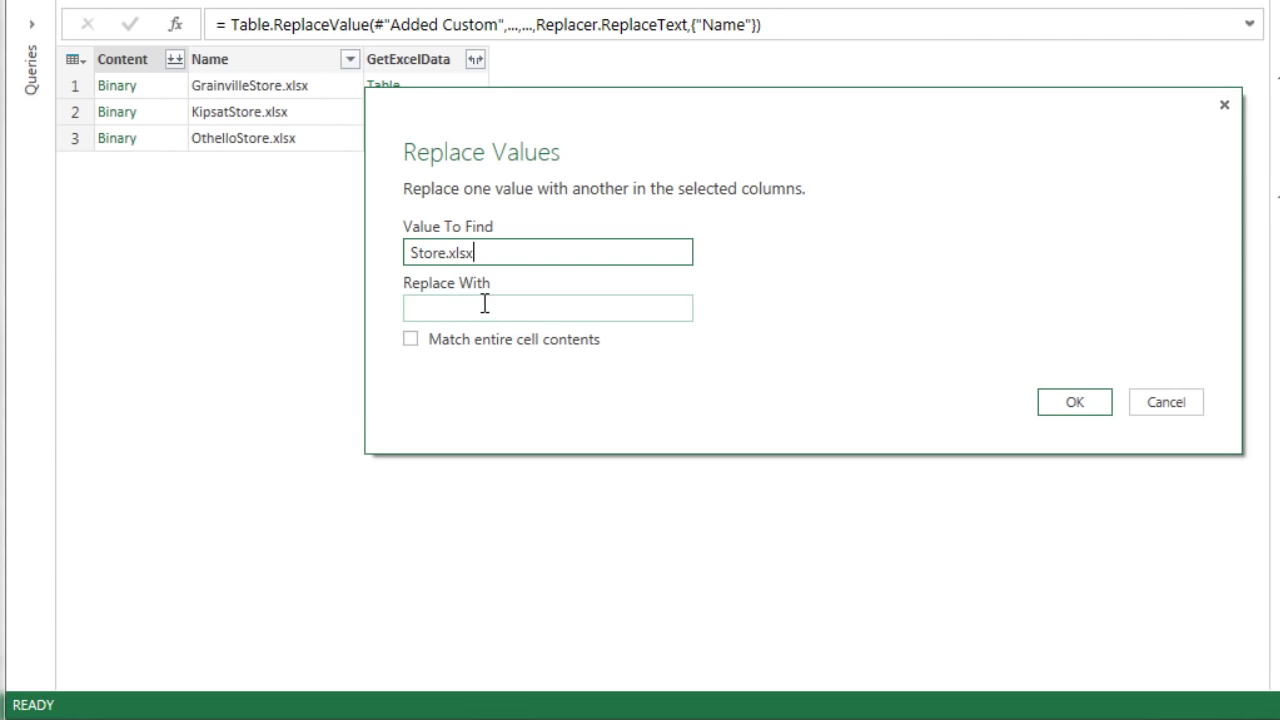
left_click(484, 306)
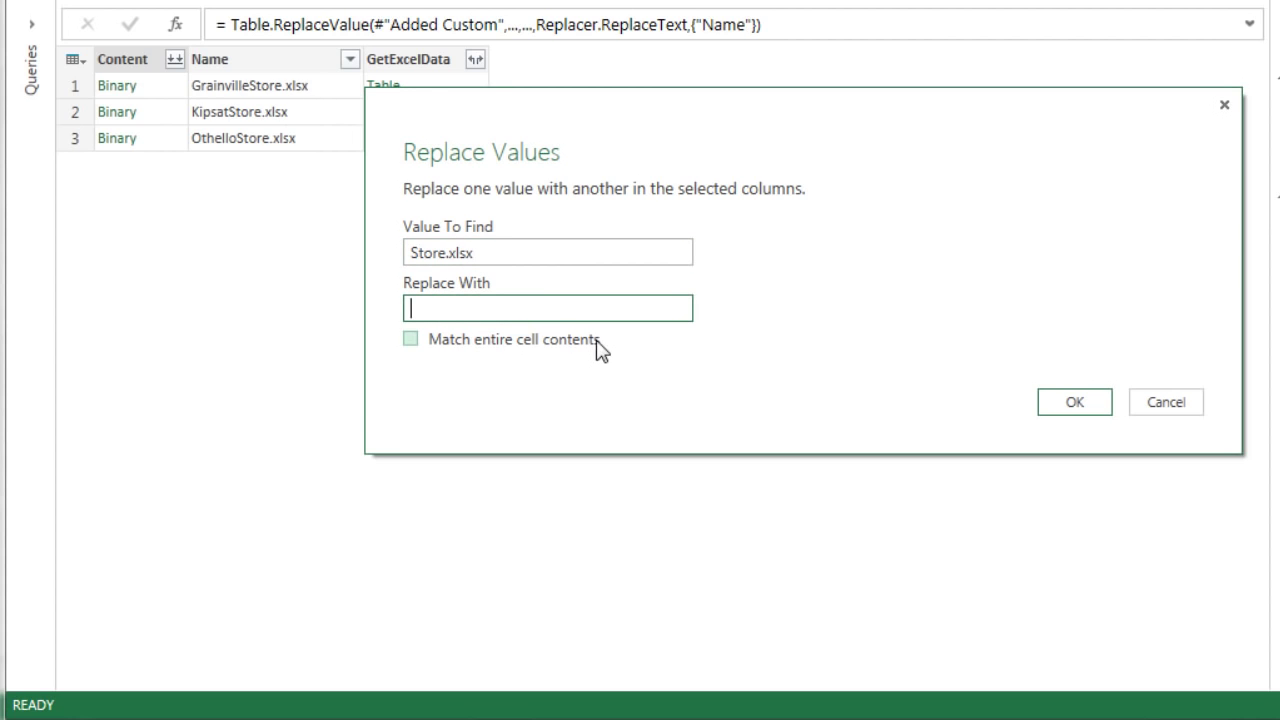
left_click(1084, 412)
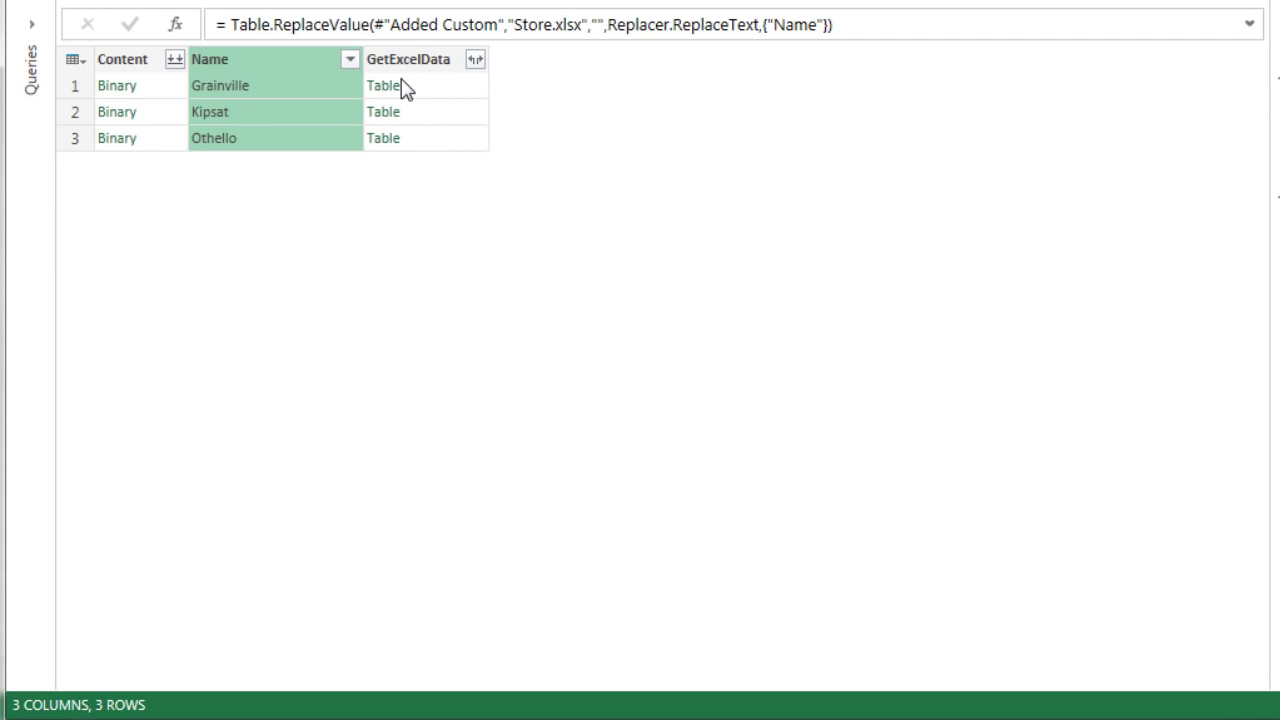
Remove the Content column and expand GetExcelData into all its columns, keeping the original column name as prefix
right_click(124, 68)
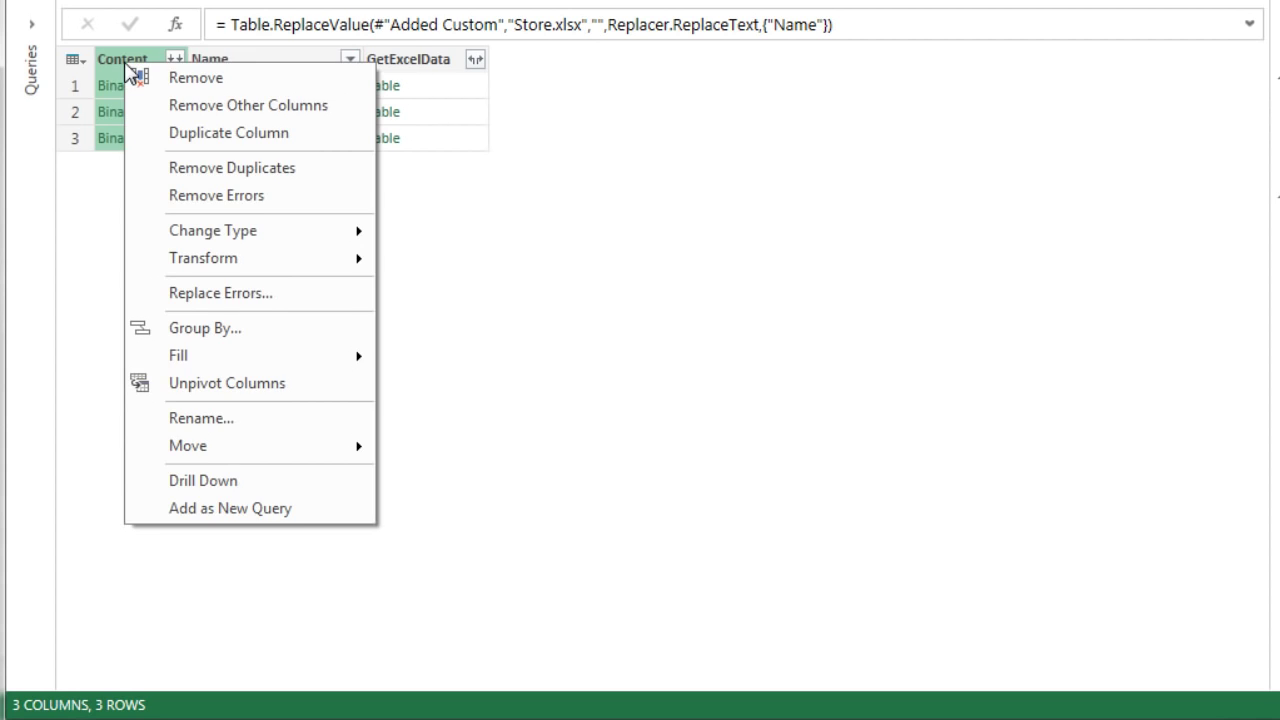
left_click(186, 78)
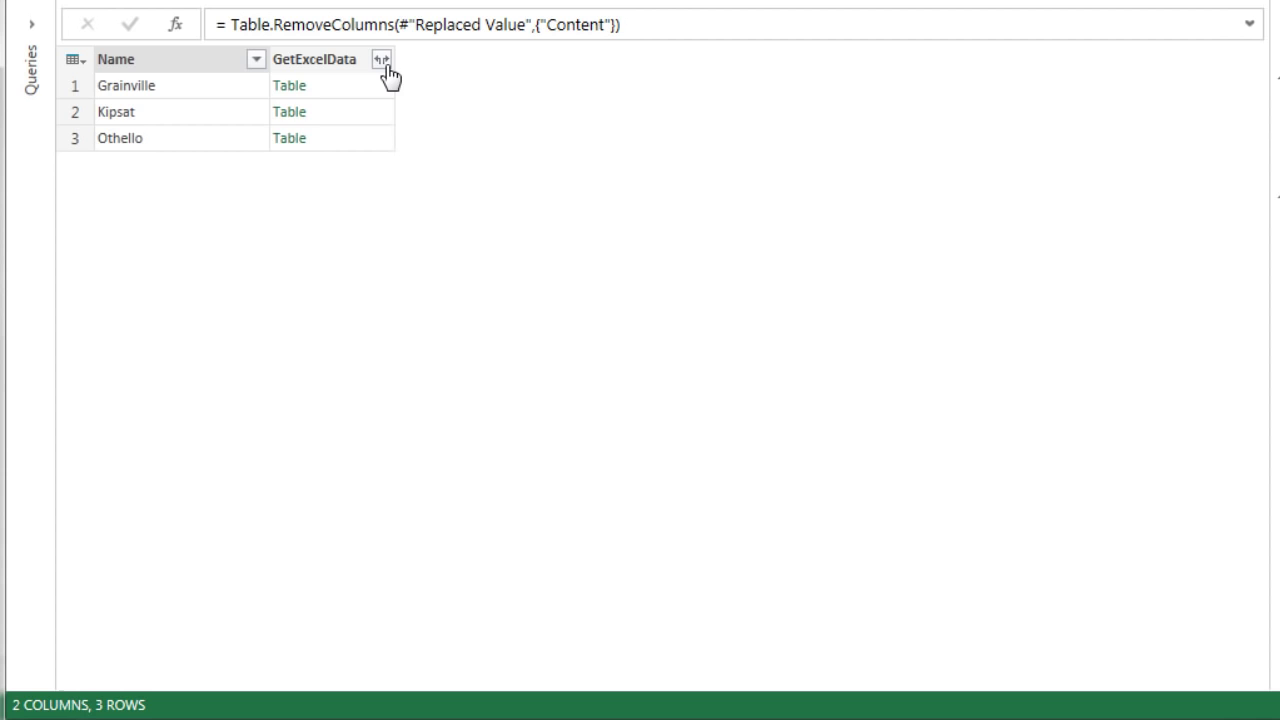
left_click(383, 61)
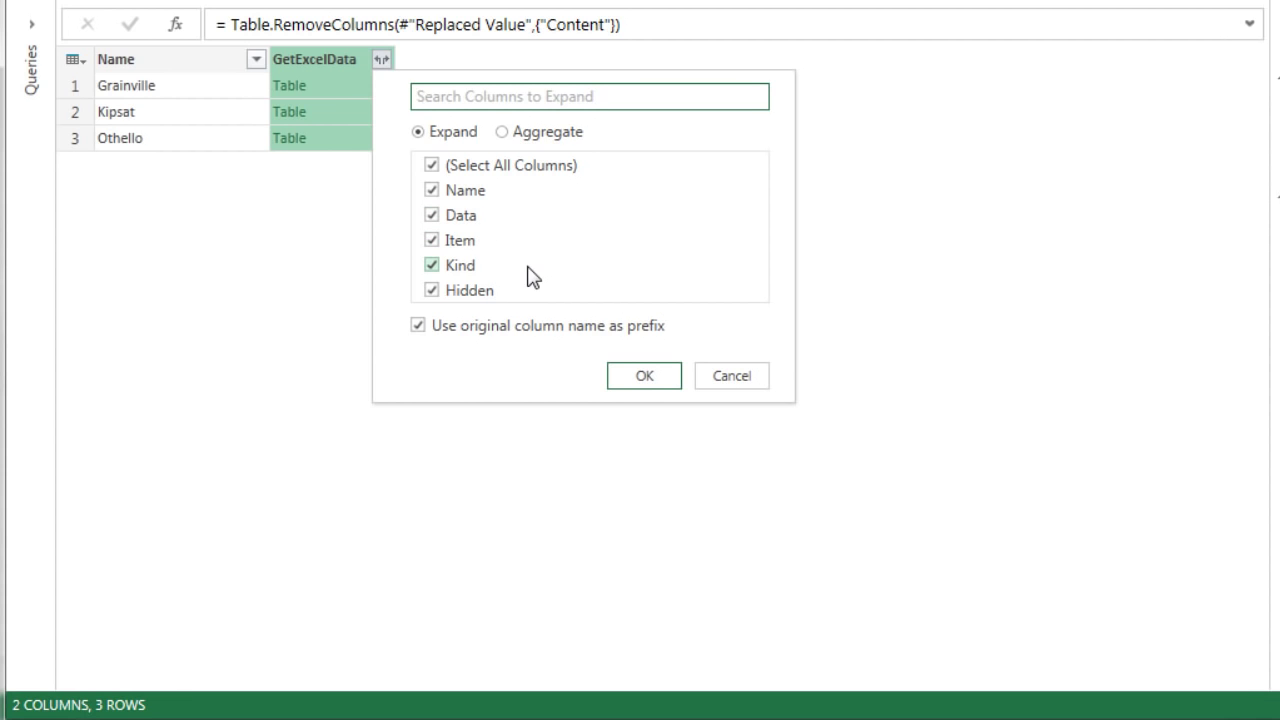
left_click(628, 383)
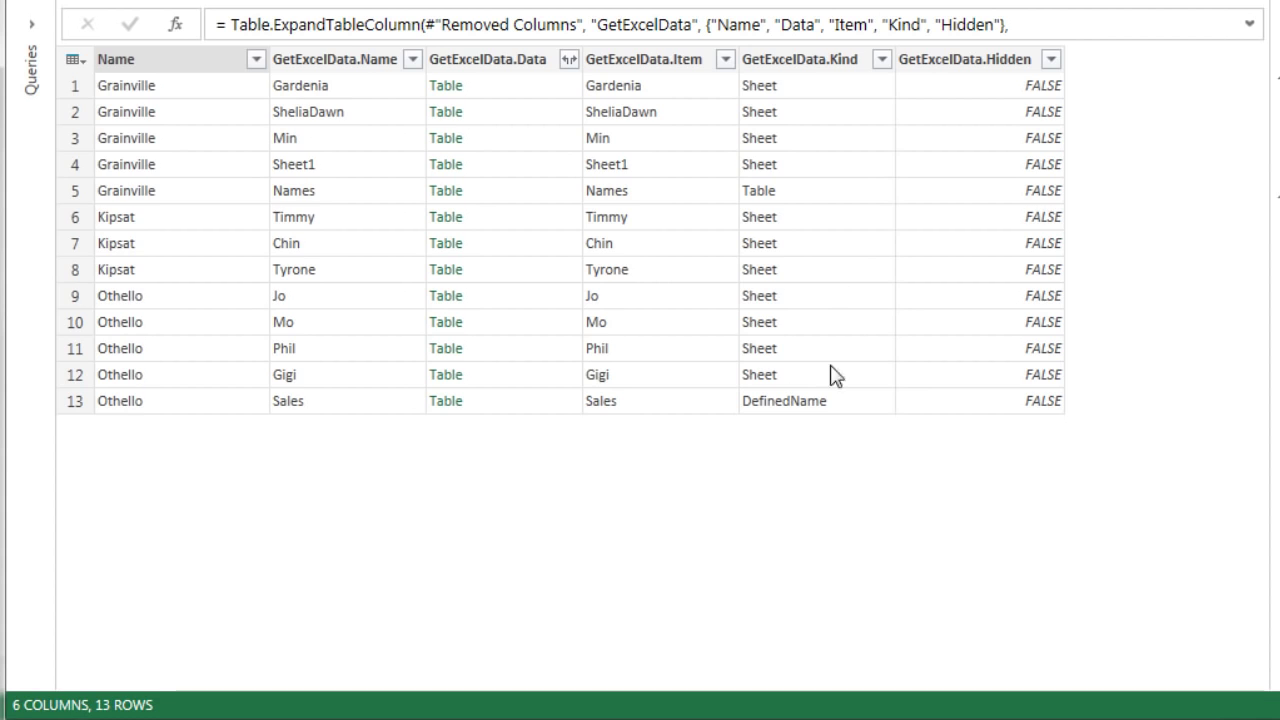
Filter the GetExcelData.Kind column to keep only the Sheet rows, excluding DefinedName and Table
left_click(785, 410)
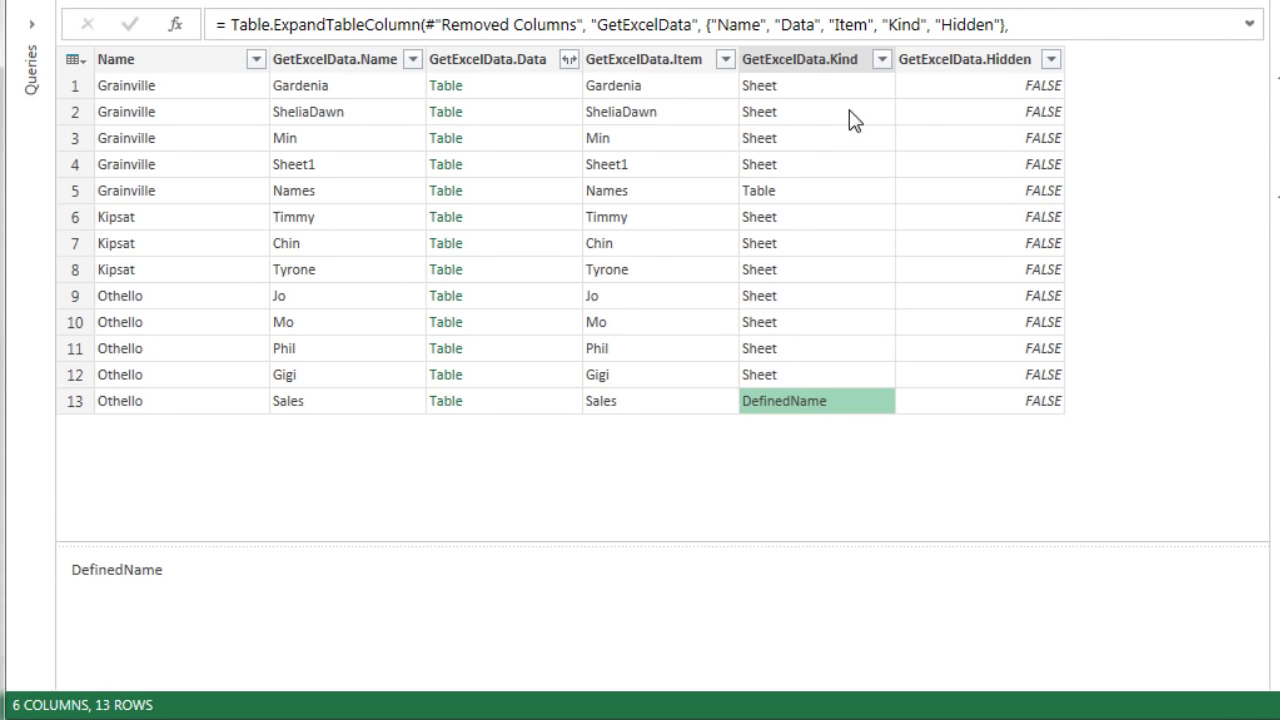
left_click(887, 60)
left_click(882, 60)
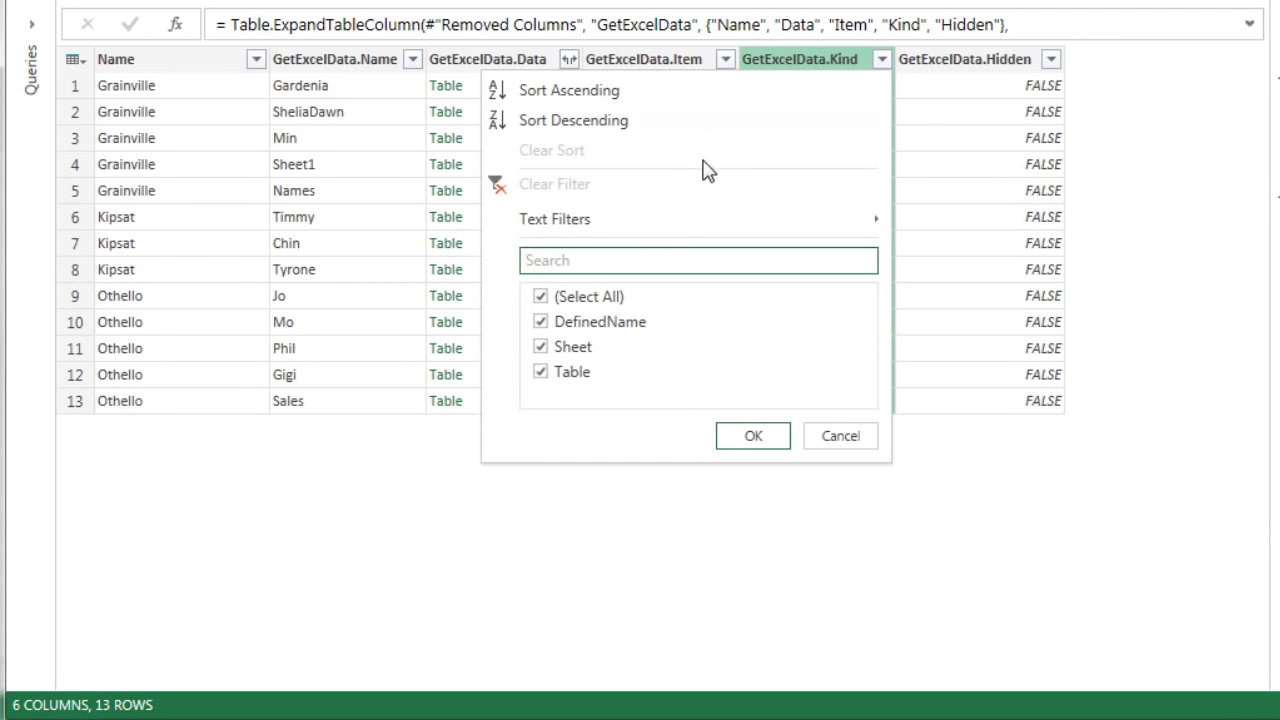
left_click(541, 297)
left_click(543, 350)
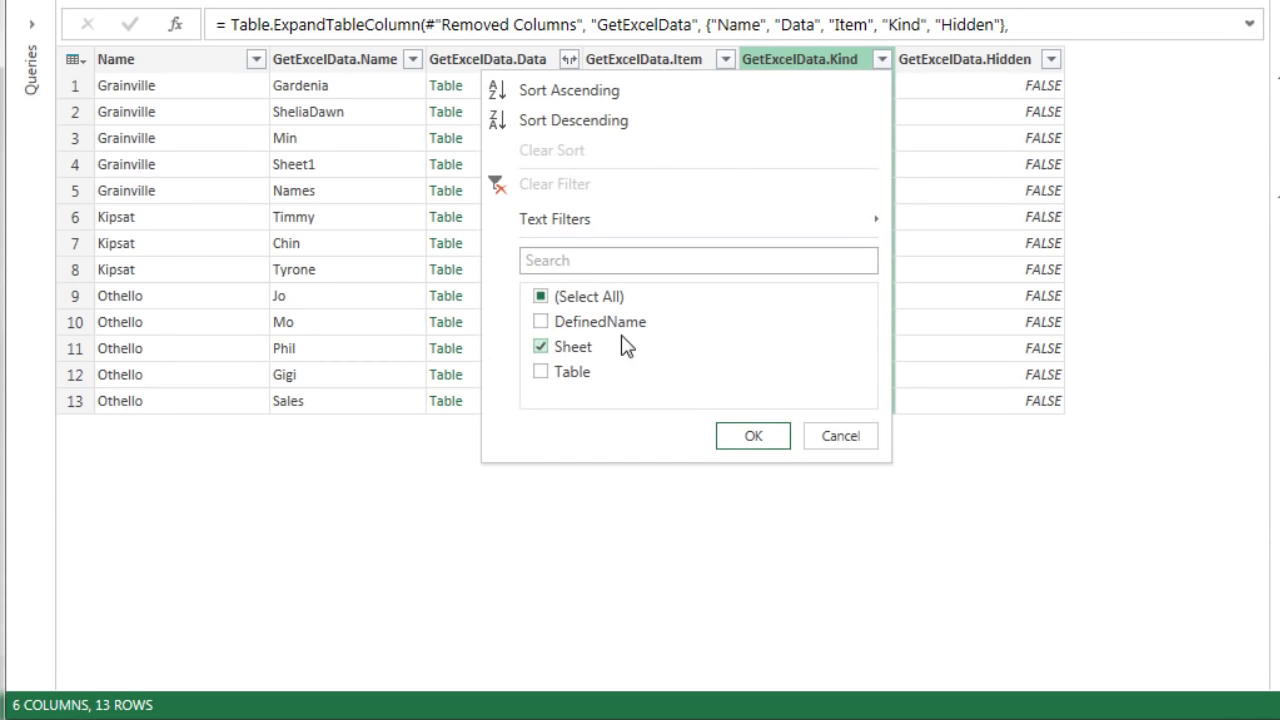
left_click(754, 437)
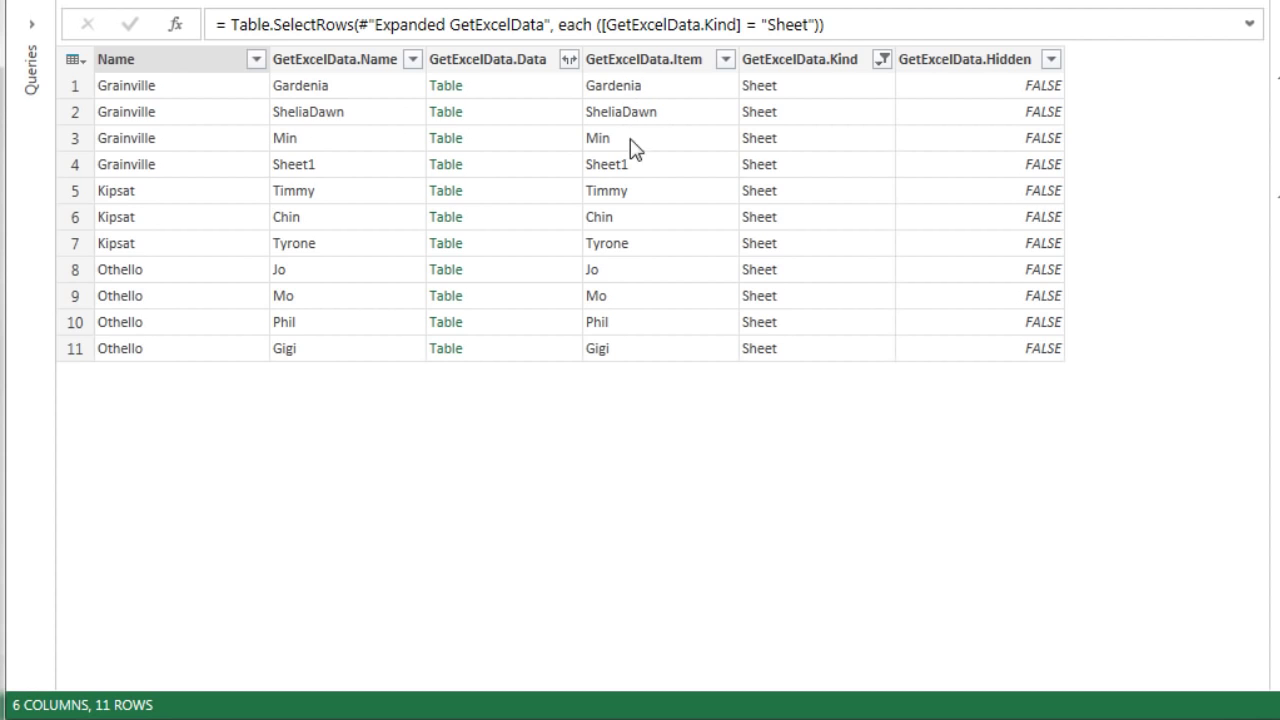
Filter the GetExcelData.Item column to rows that do not contain the text "Sheet"
left_click(727, 62)
left_click(727, 61)
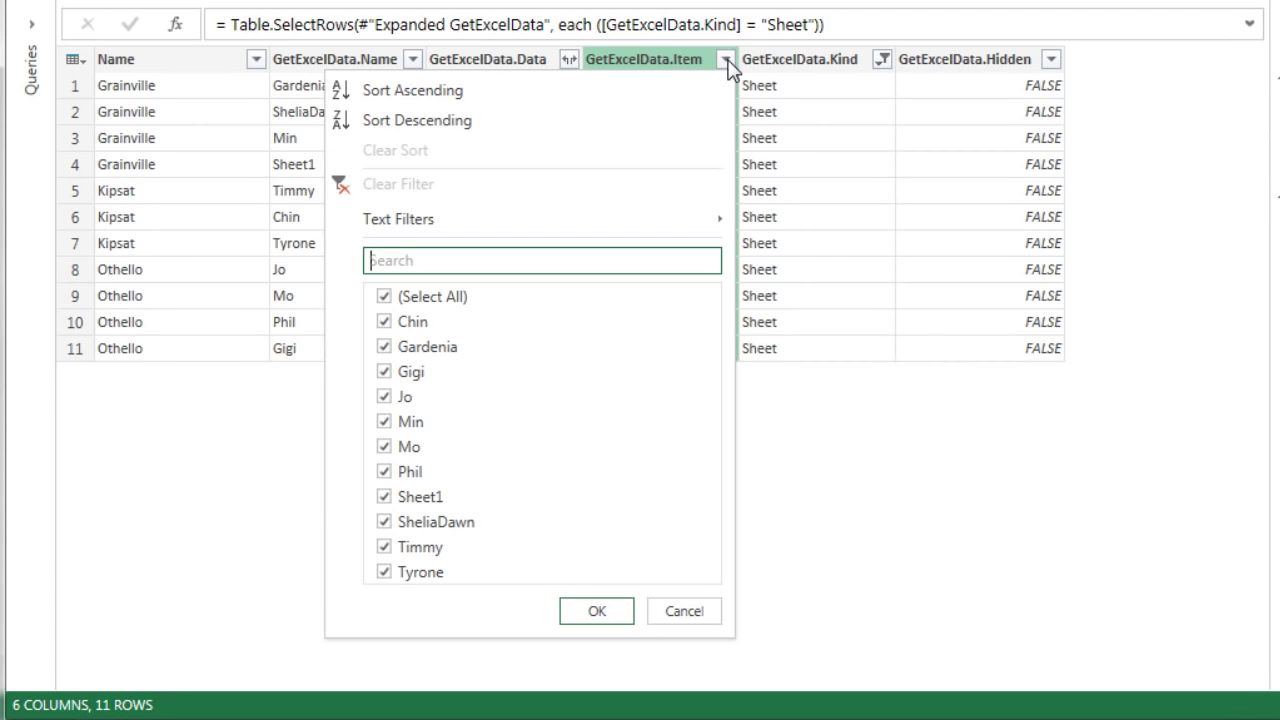
mouse_move(427, 224)
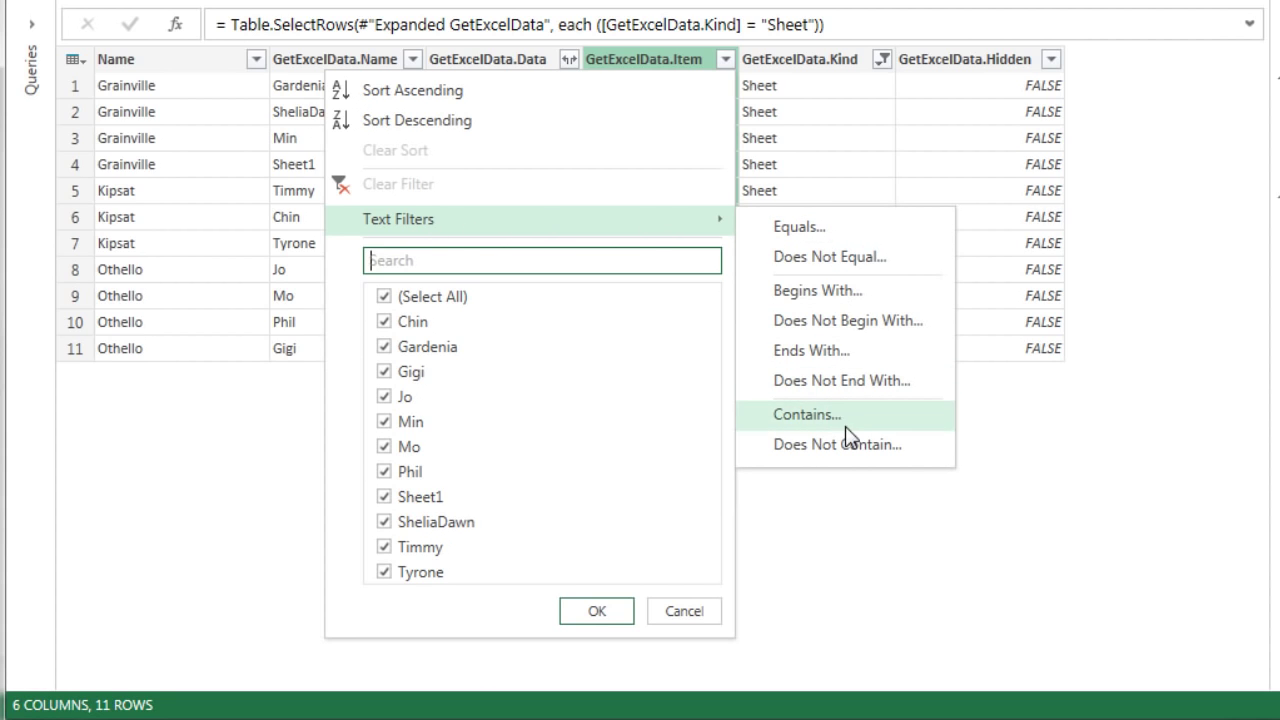
left_click(860, 450)
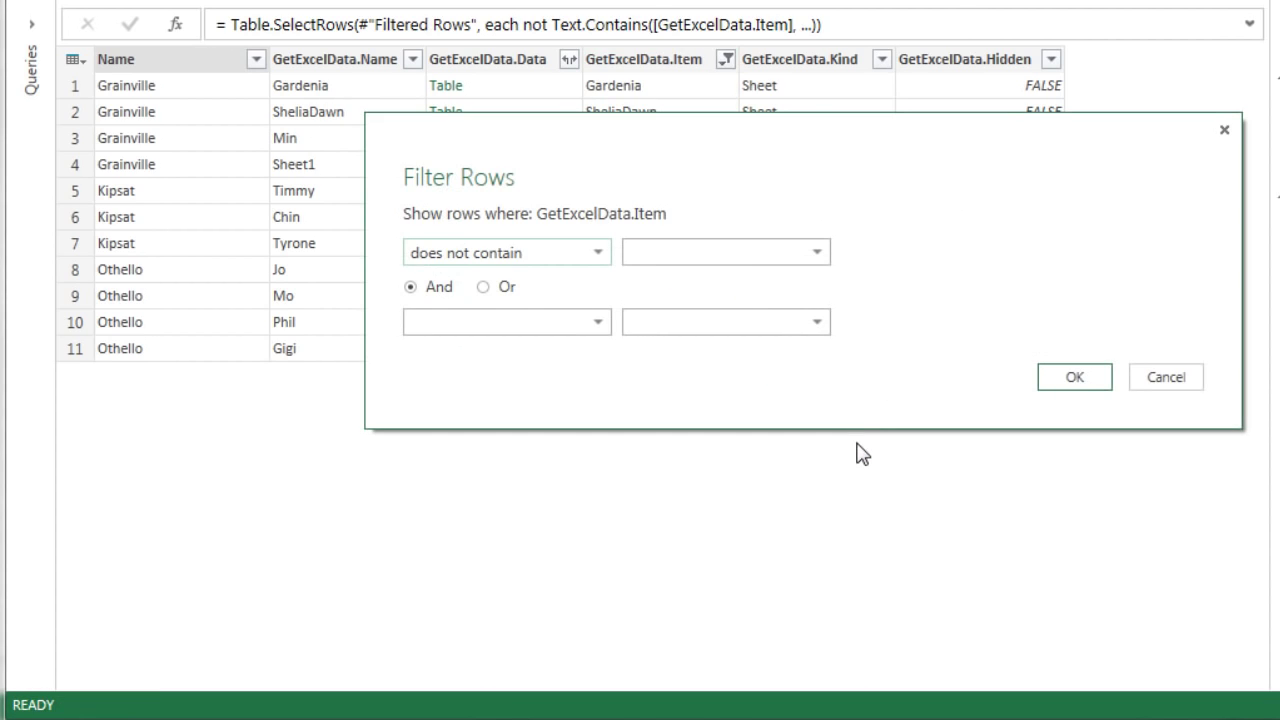
left_click(706, 250)
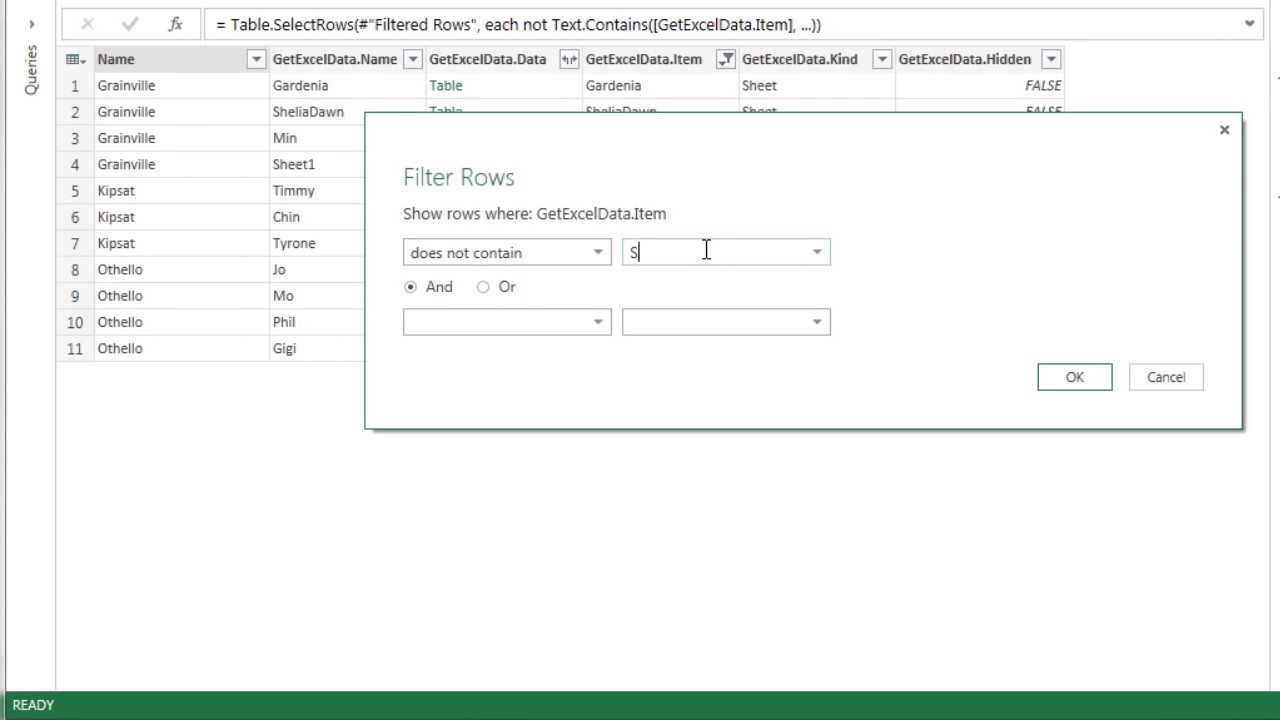
type("Sheet")
left_click(1067, 386)
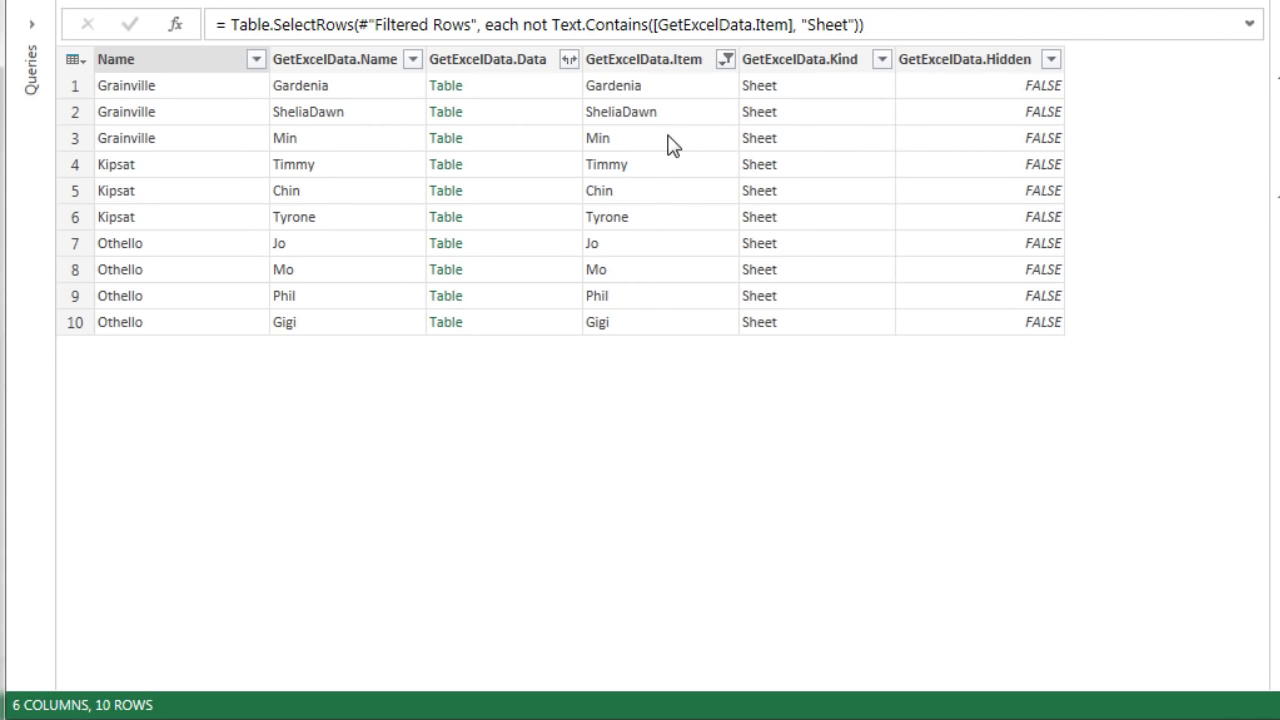
Keep only the columns GetExcelData.Item, GetExcelData.Data and Name, in that order, and remove all other columns
left_click(648, 59)
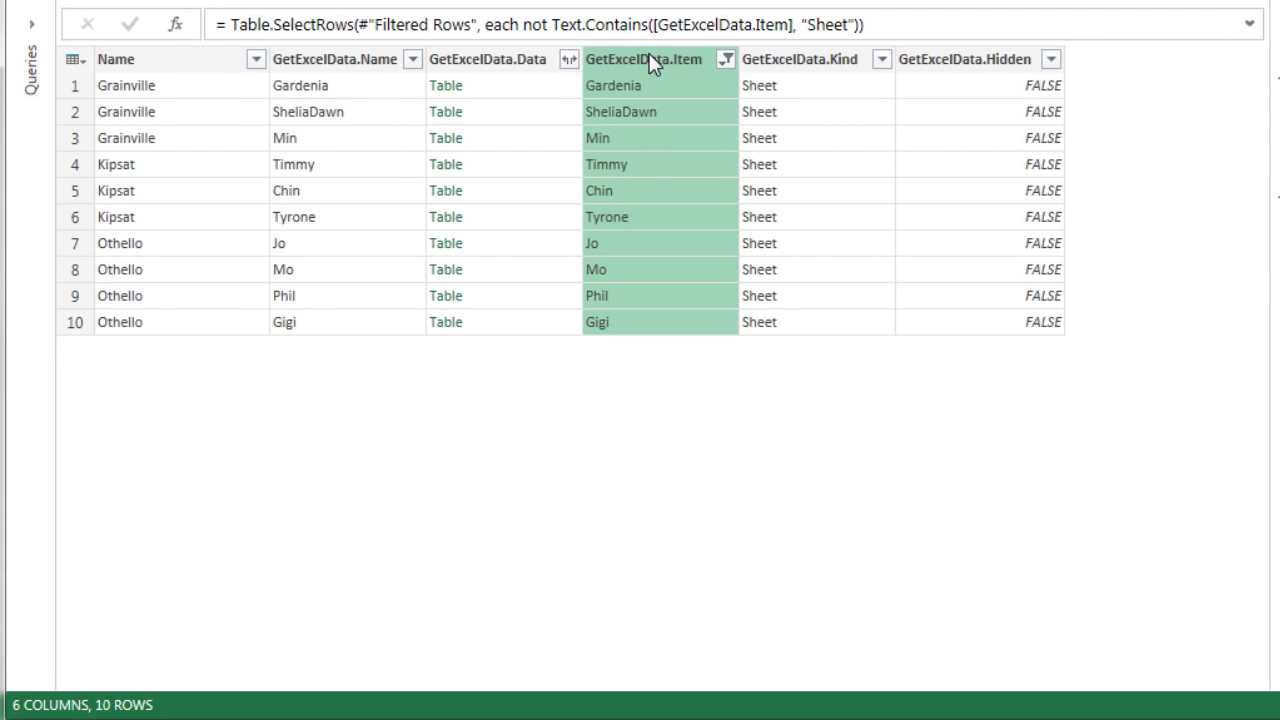
left_click(482, 62, "ctrl")
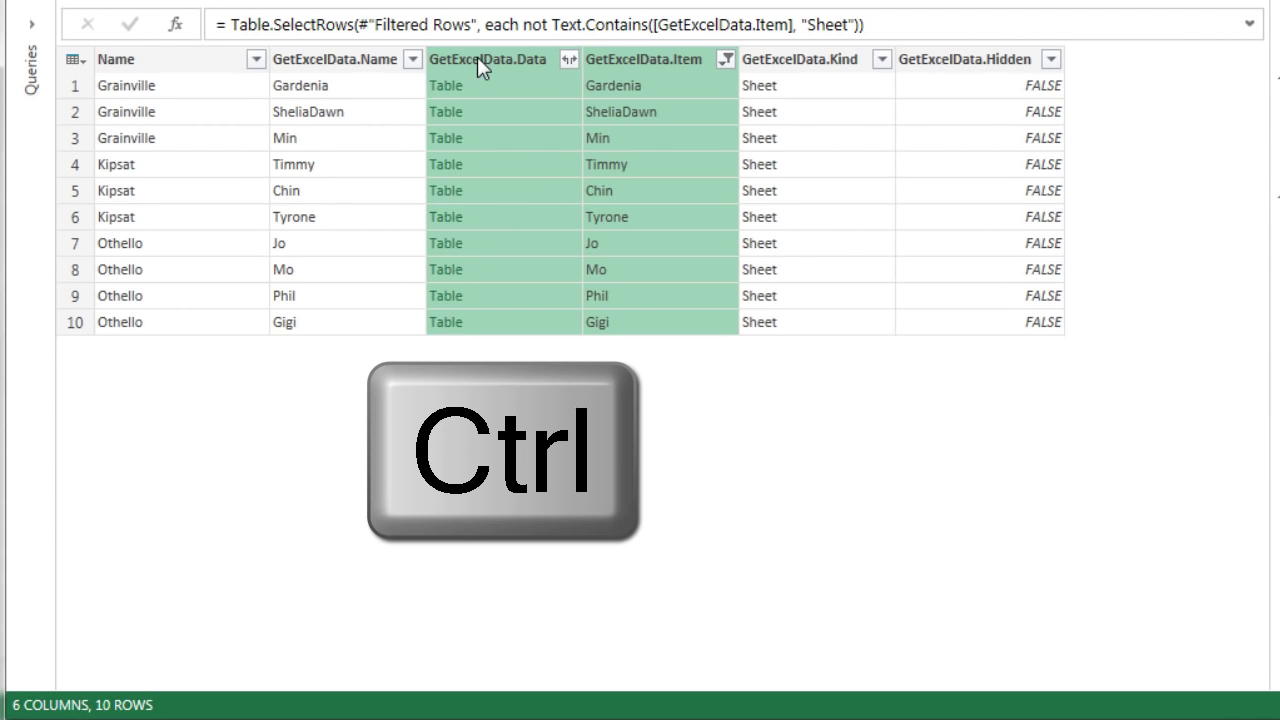
left_click(132, 61, "ctrl")
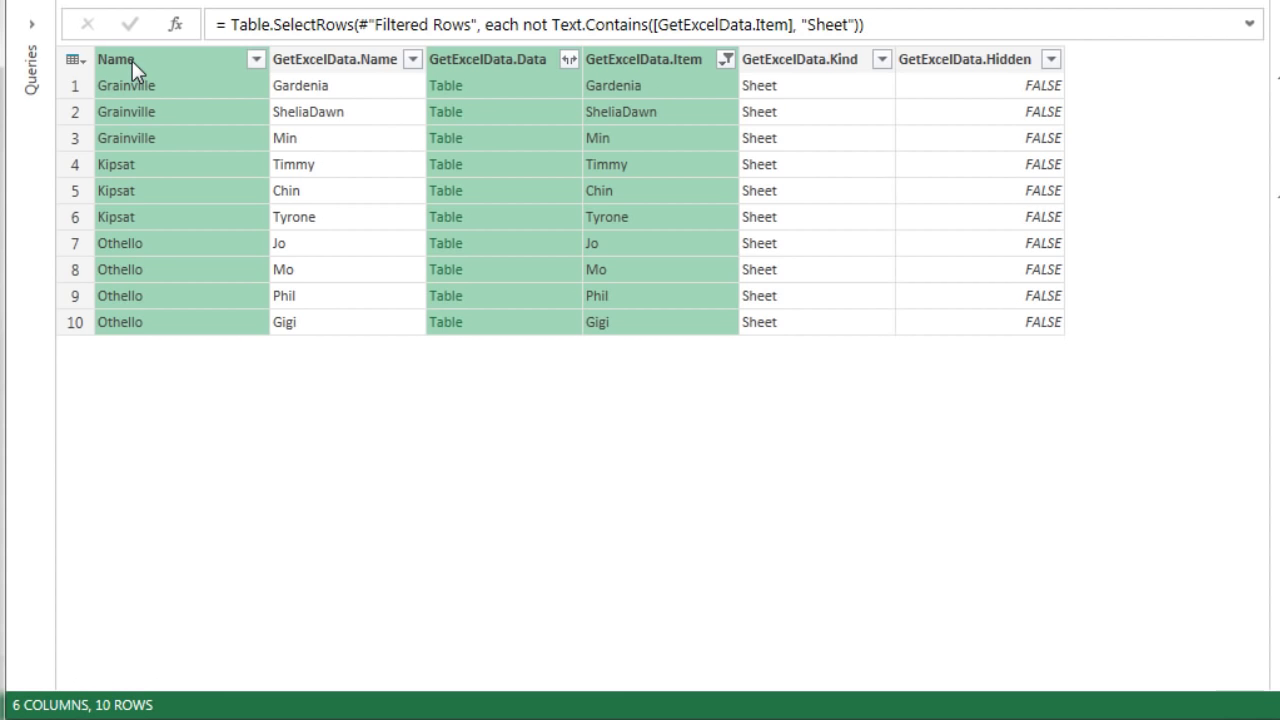
right_click(132, 61)
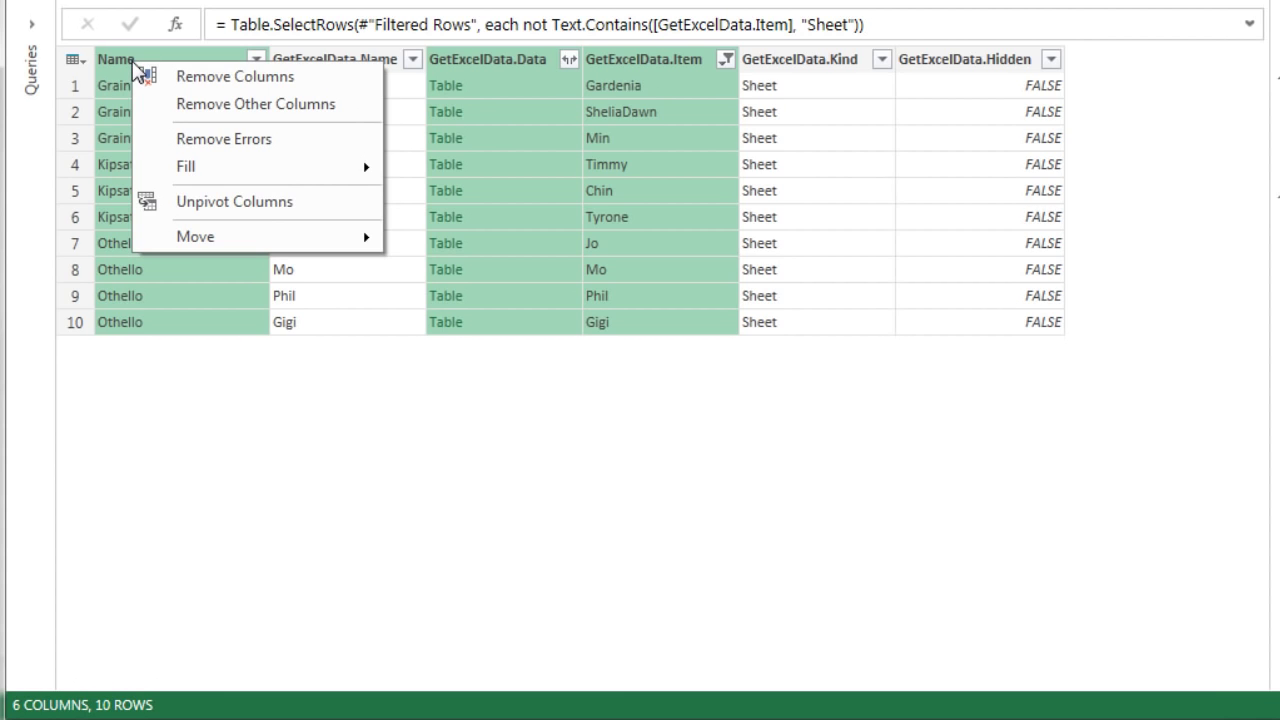
left_click(249, 105)
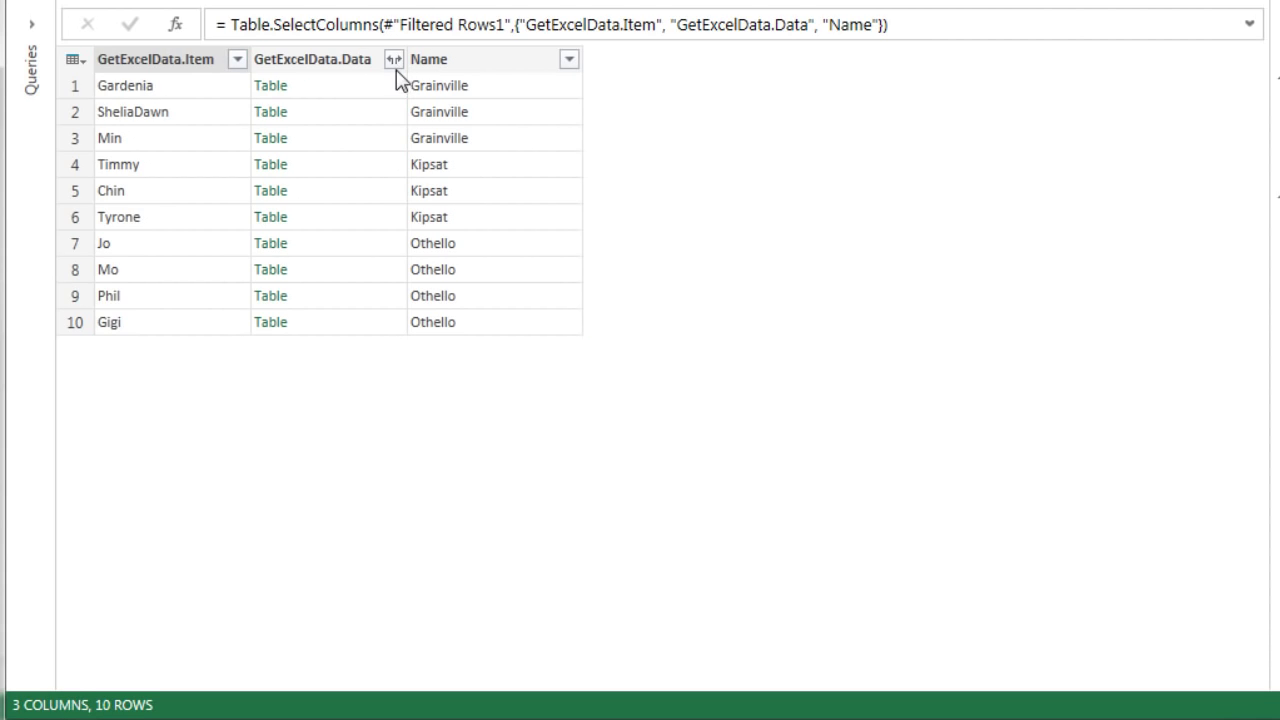
Expand GetExcelData.Data into Column1, Column2 and Column3 with the name prefix, and promote the first row to headers
left_click(394, 60)
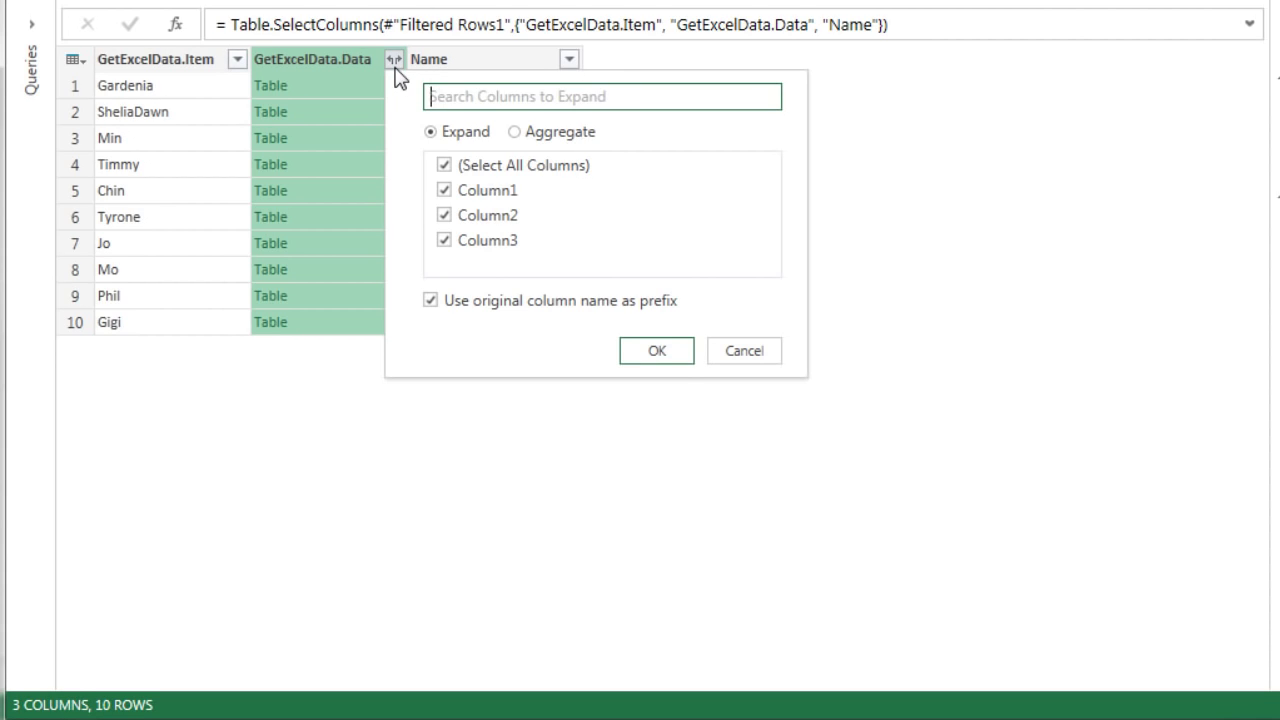
left_click(680, 357)
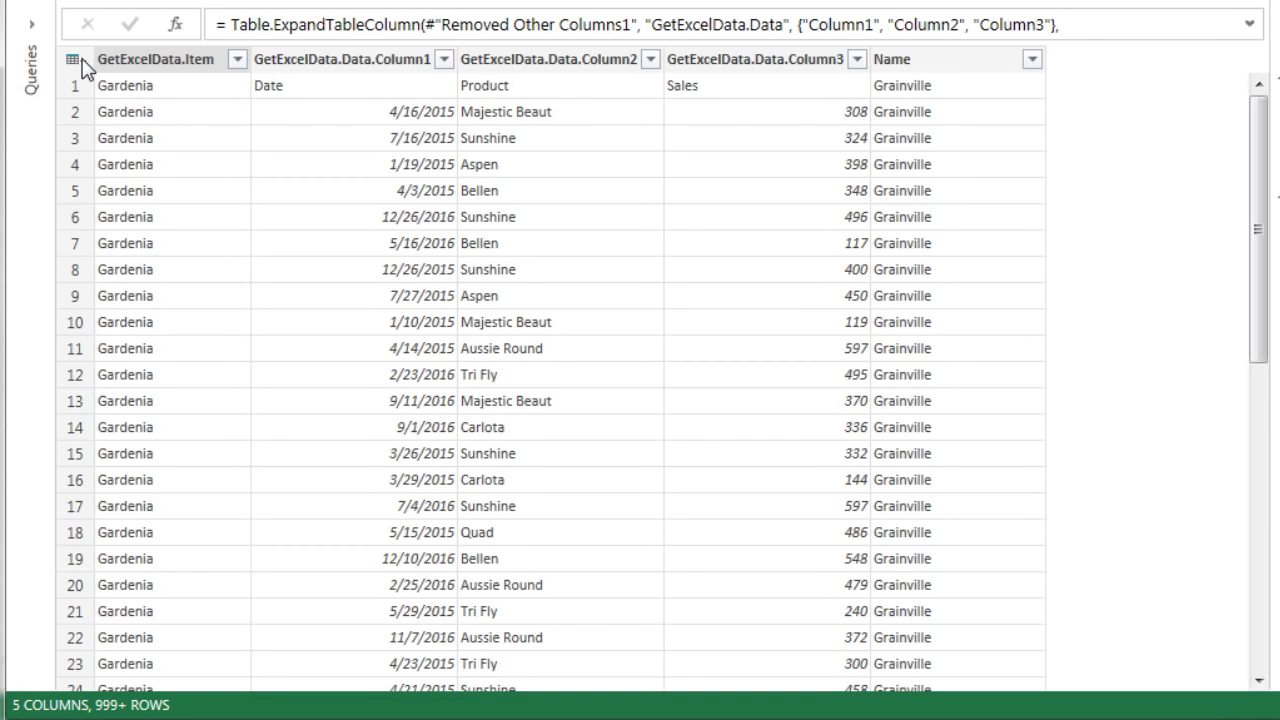
left_click(76, 59)
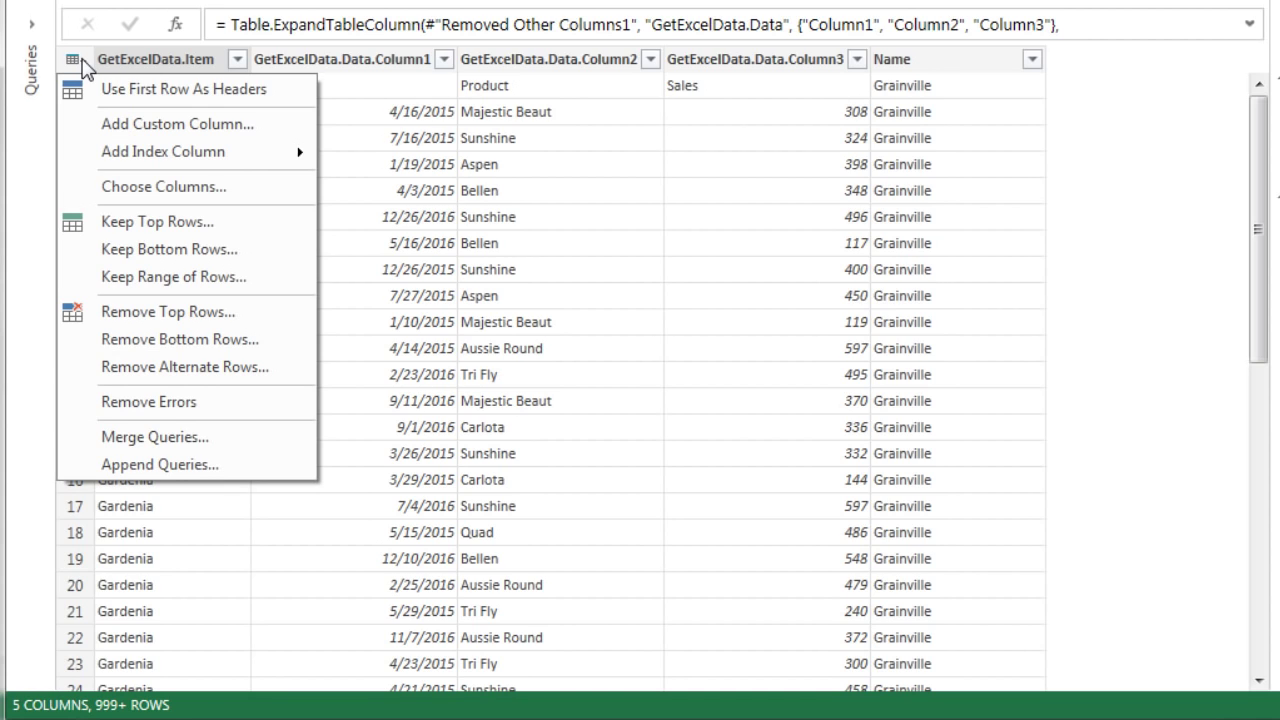
left_click(125, 92)
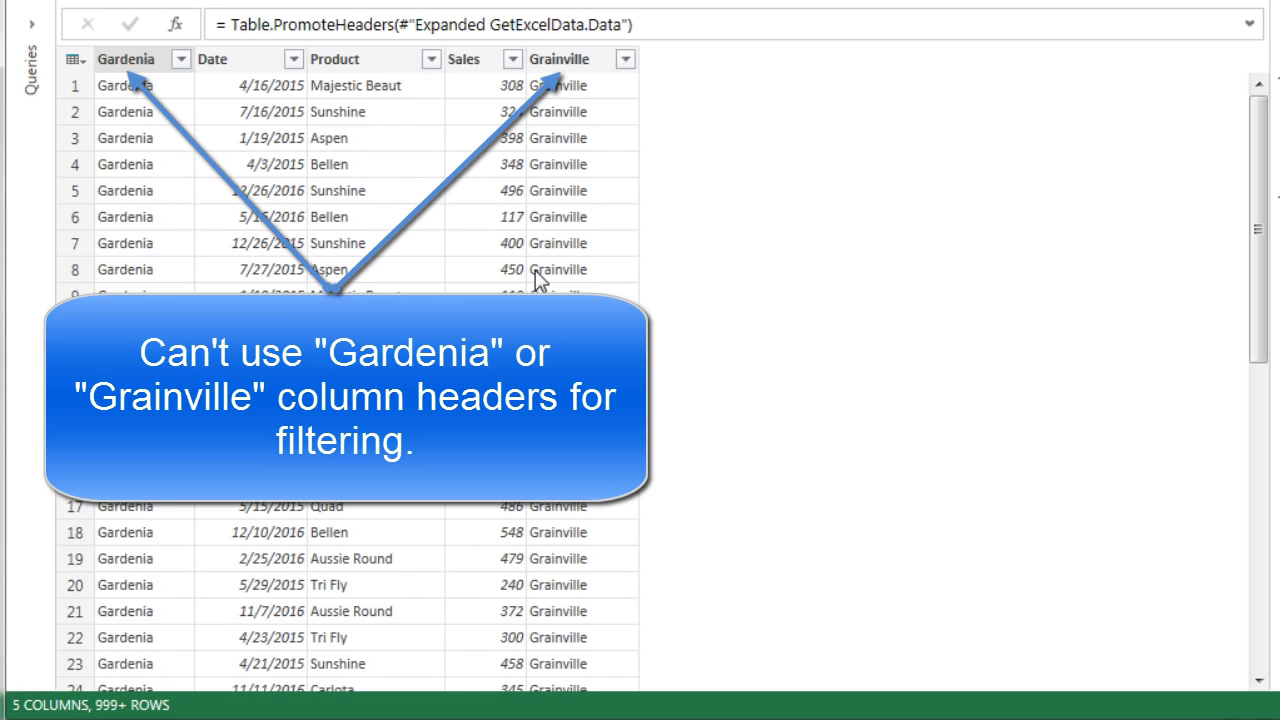
Load the full value list of the Product column and filter out the repeated header rows with the value "Product"
left_click(431, 60)
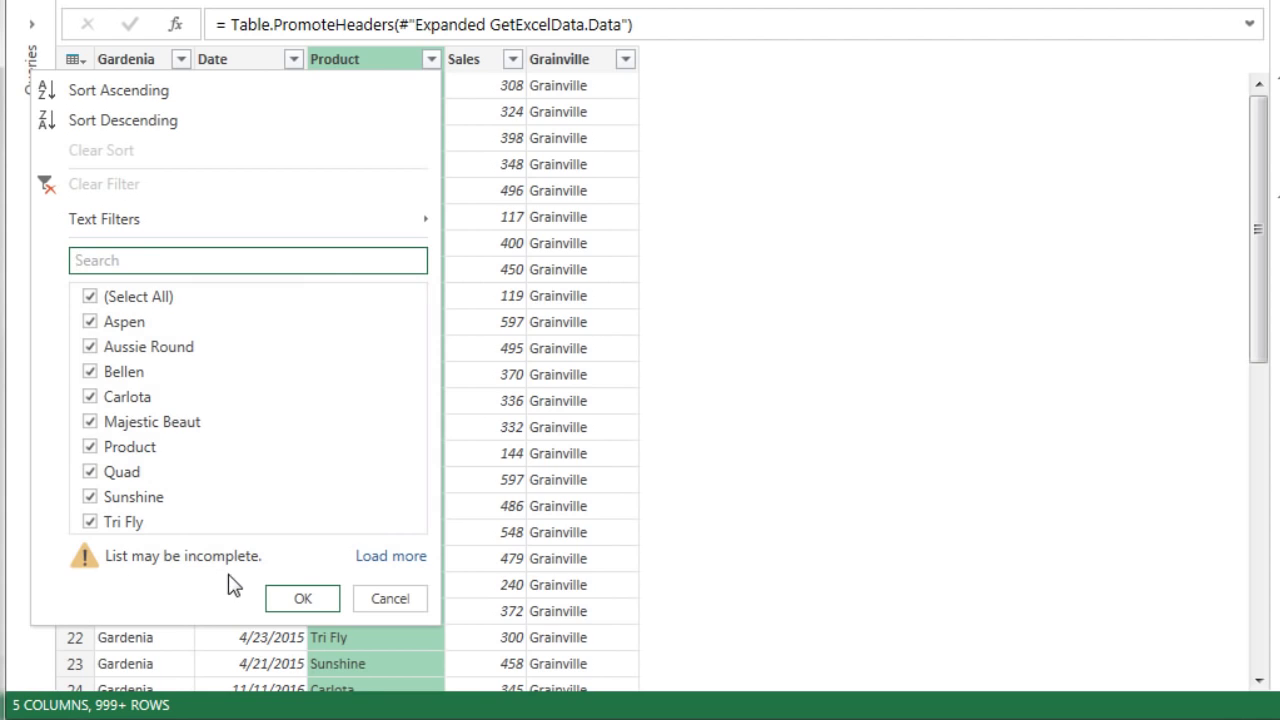
left_click(404, 567)
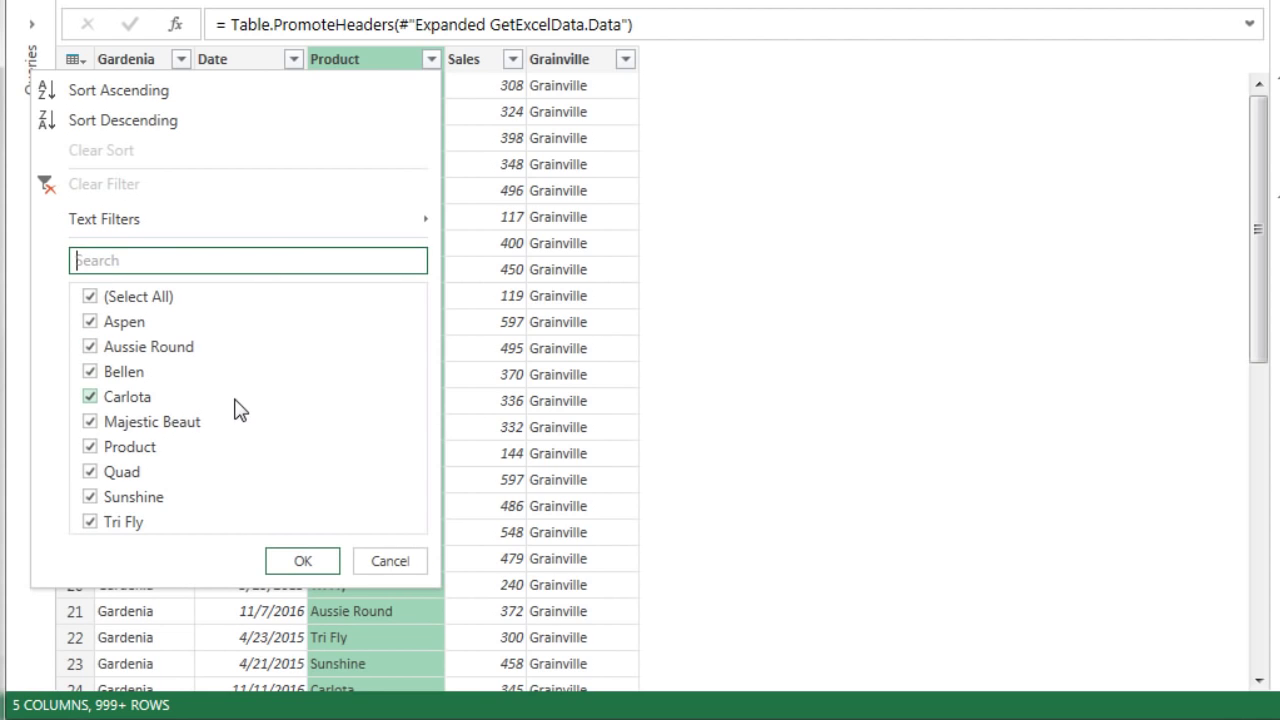
left_click(91, 448)
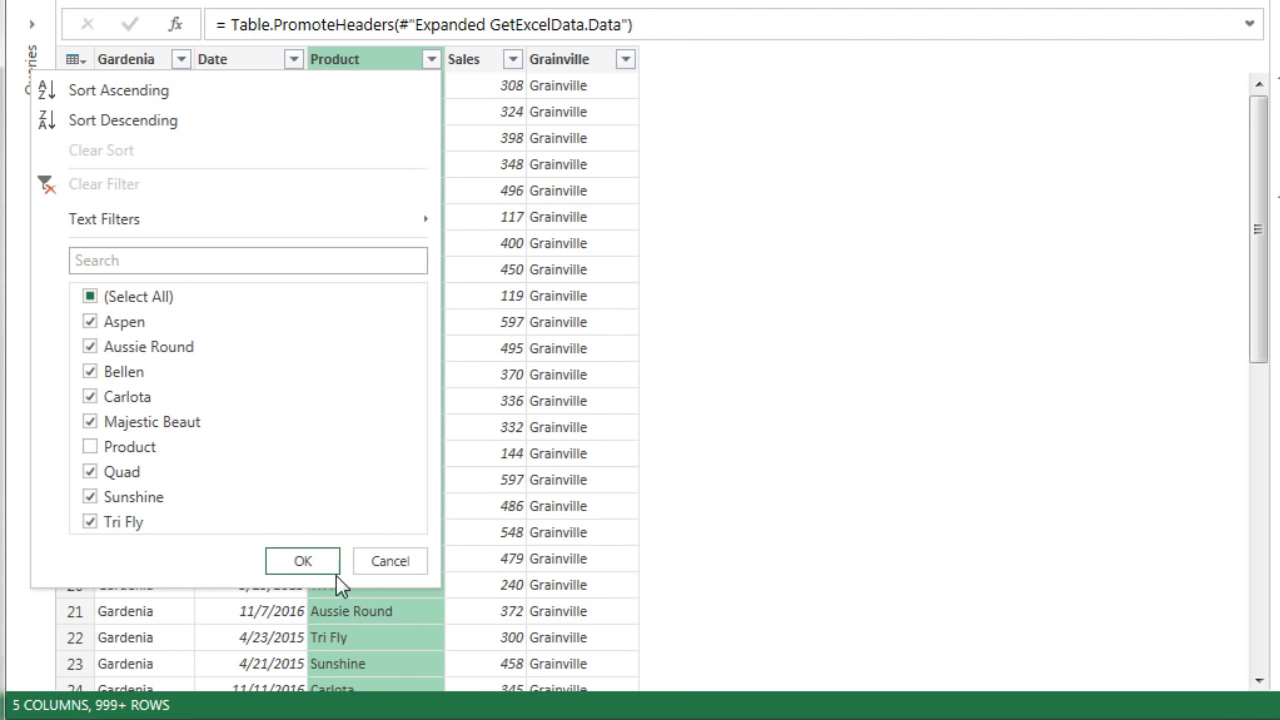
left_click(303, 561)
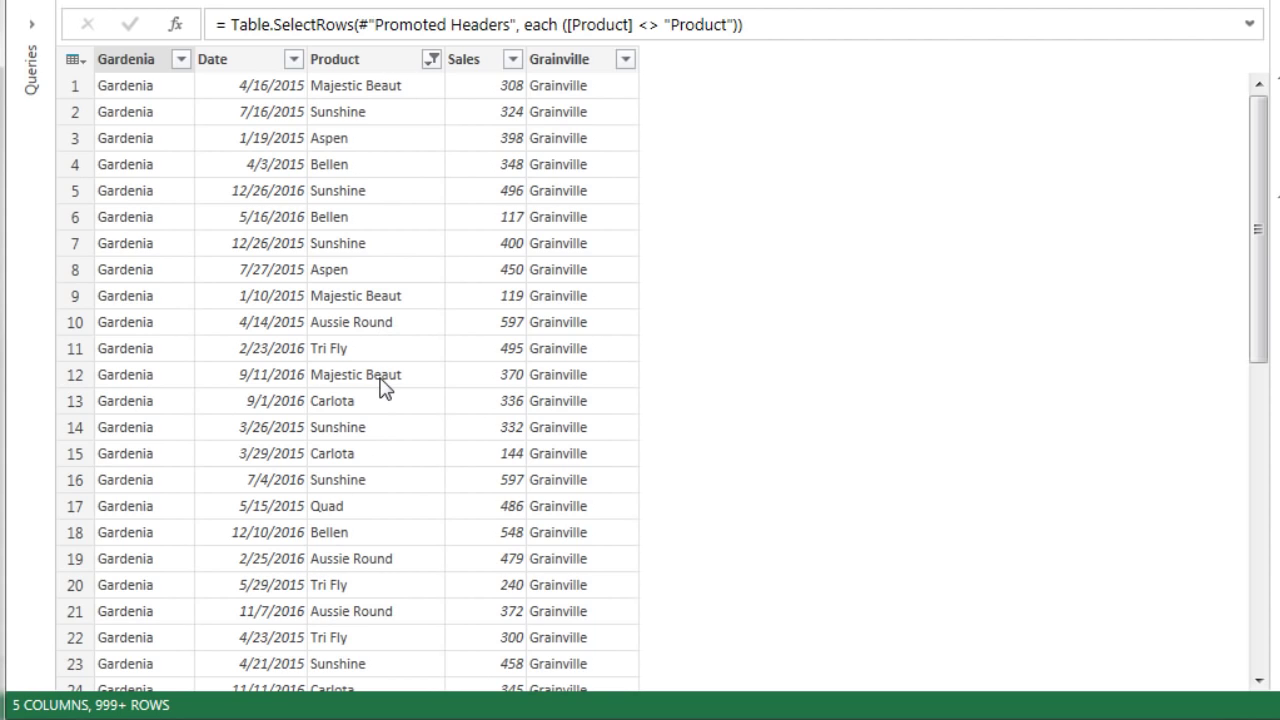
Rename the first column as SalesRep and the last column as Store
left_click(138, 59)
type("SalesRep")
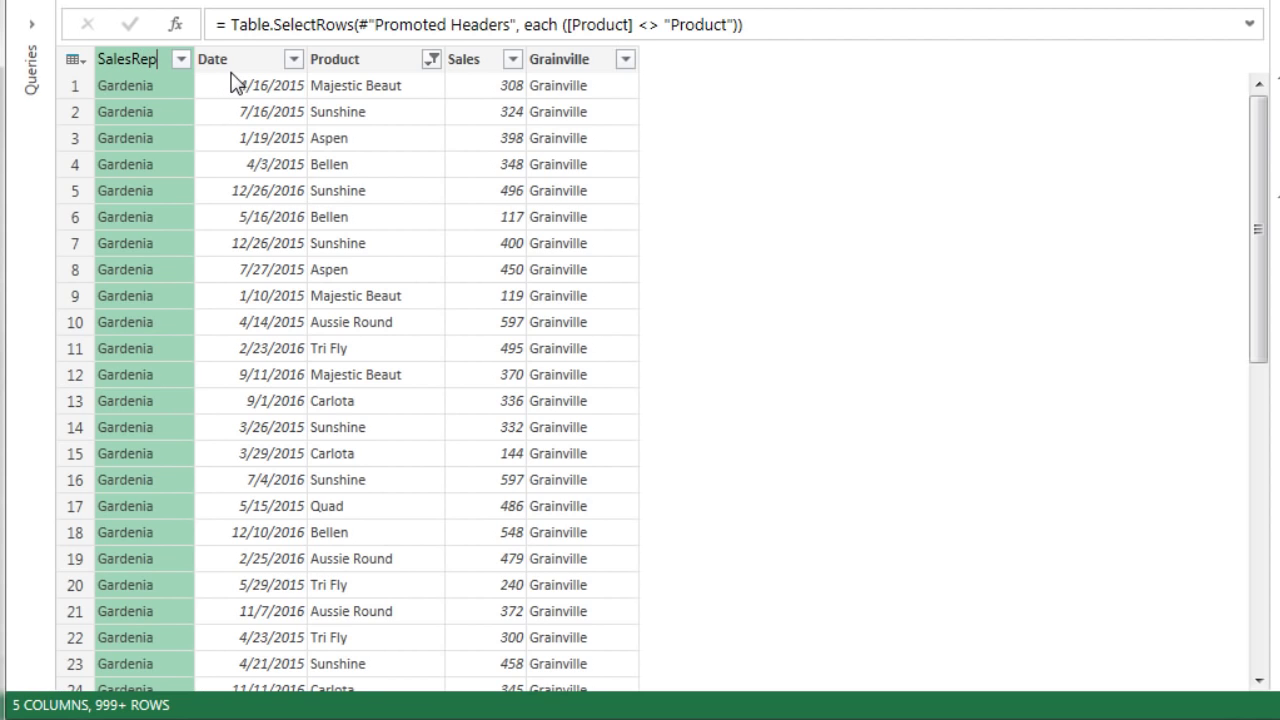
key("Return")
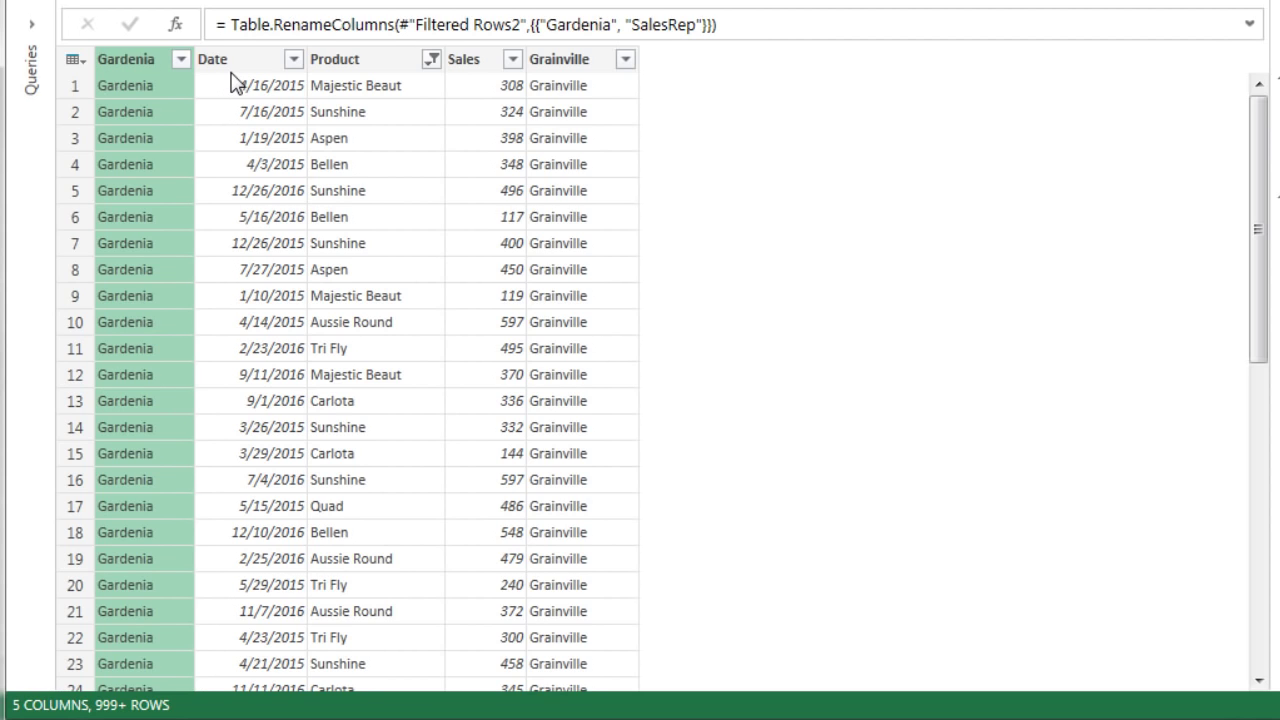
left_click(600, 55)
double_click(600, 55)
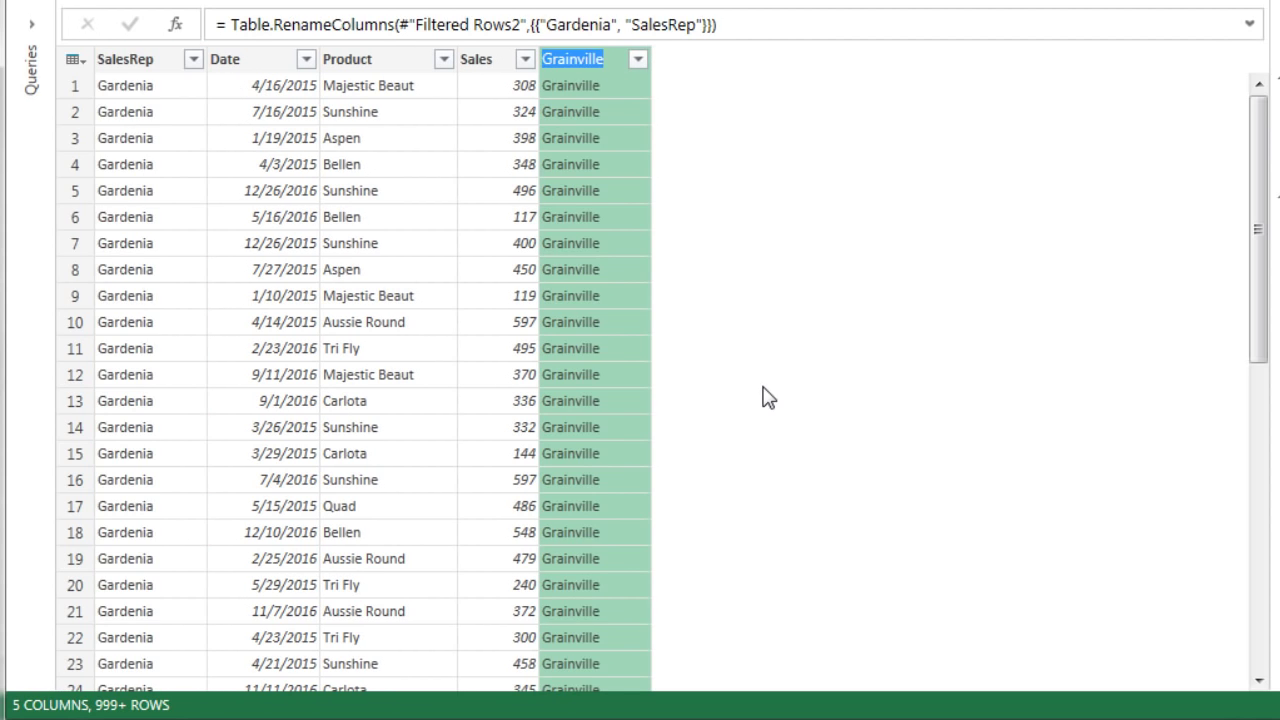
type("Store")
key("Return")
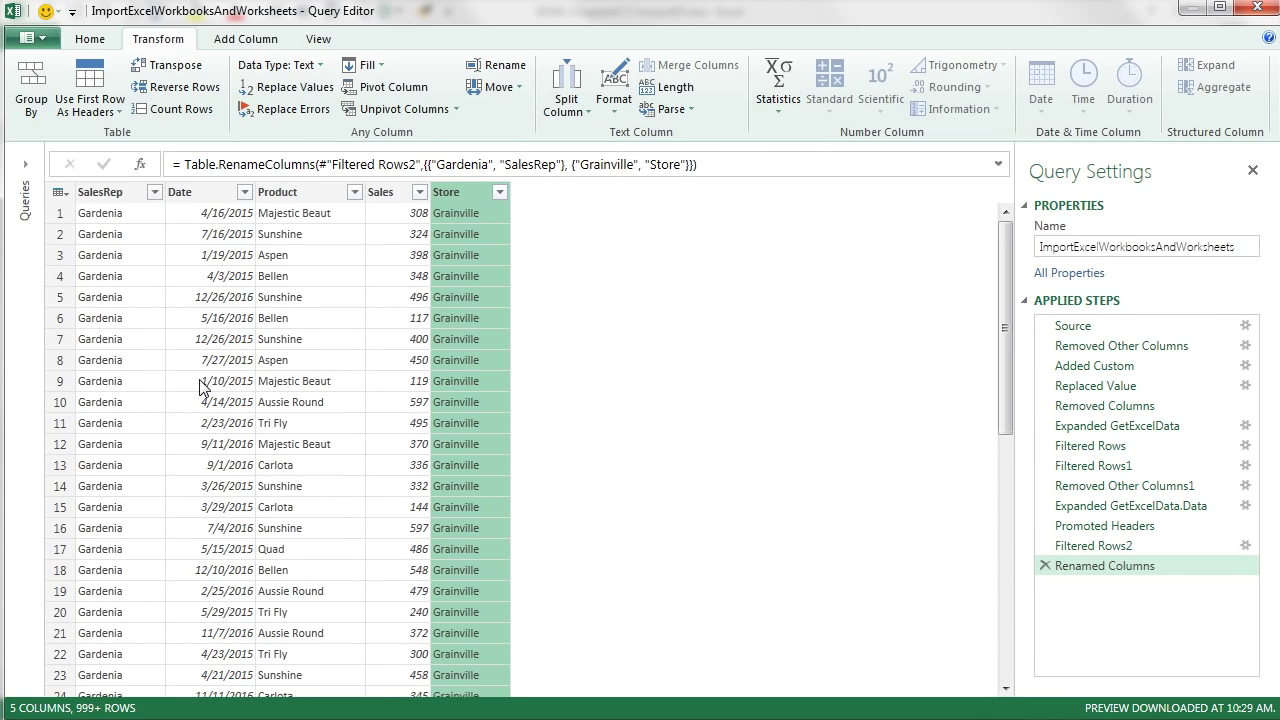
Set the data type of the SalesRep column to Text
left_click(133, 191)
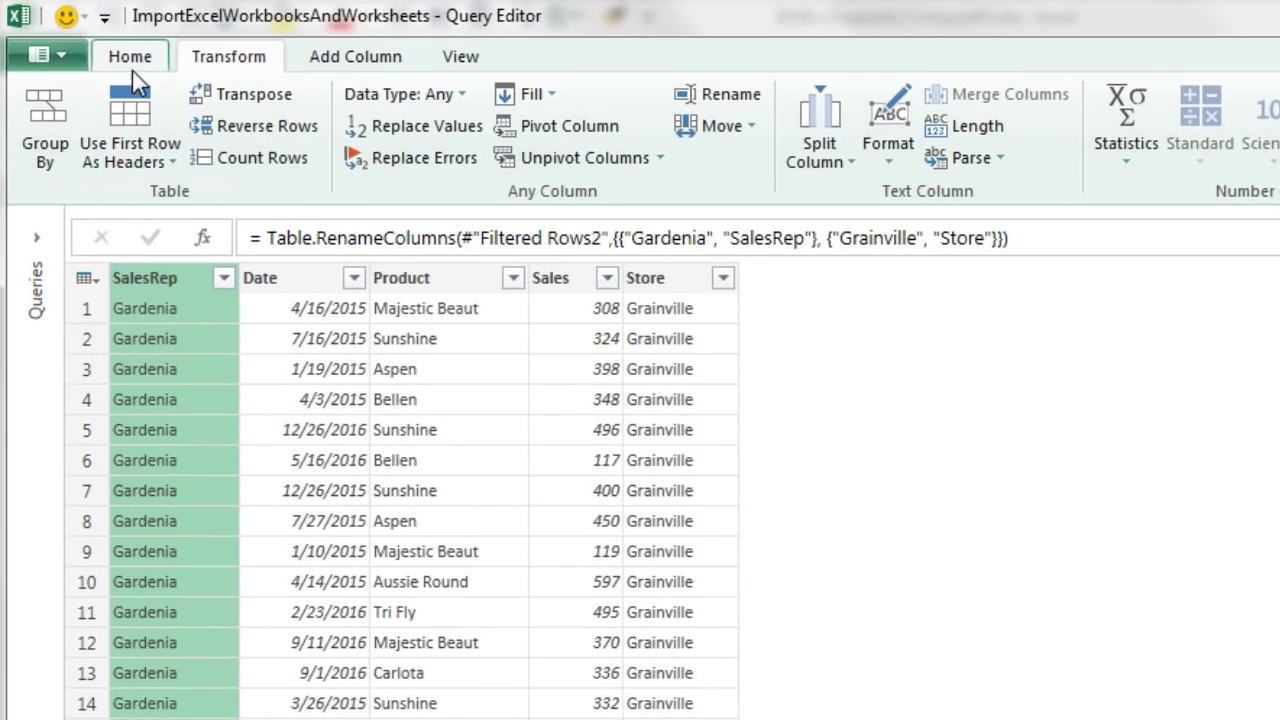
left_click(128, 58)
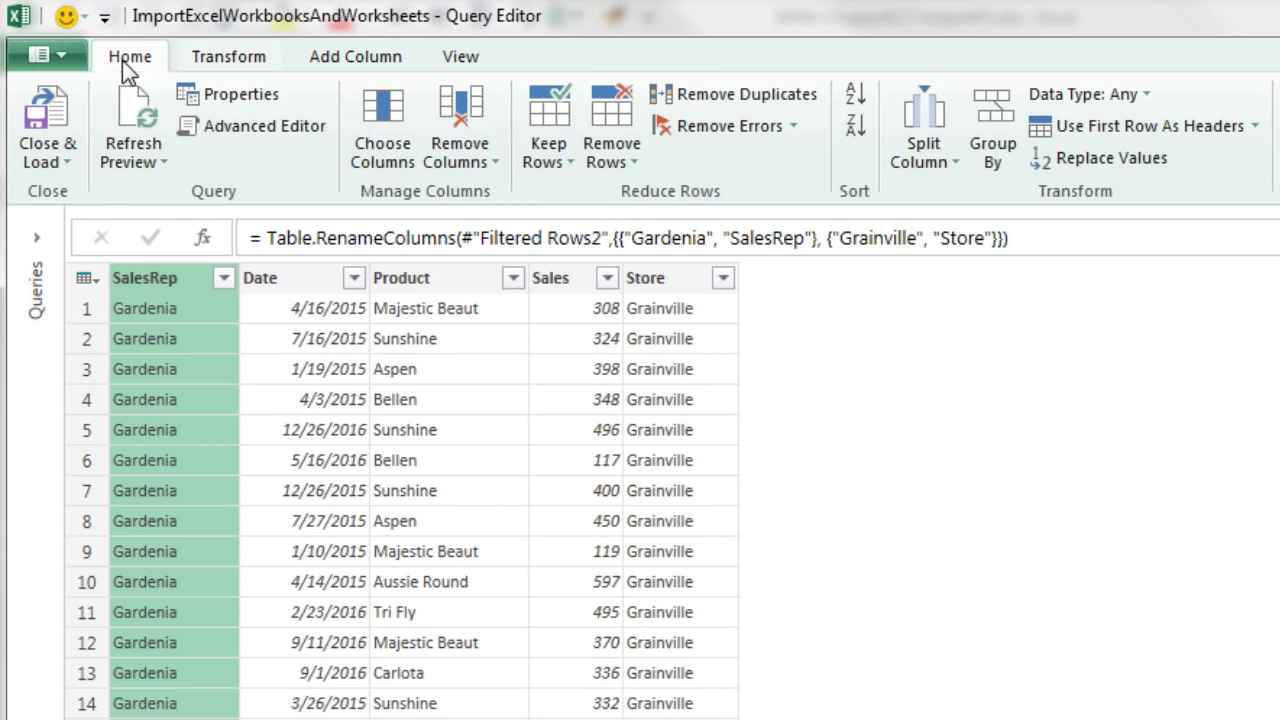
left_click(1138, 95)
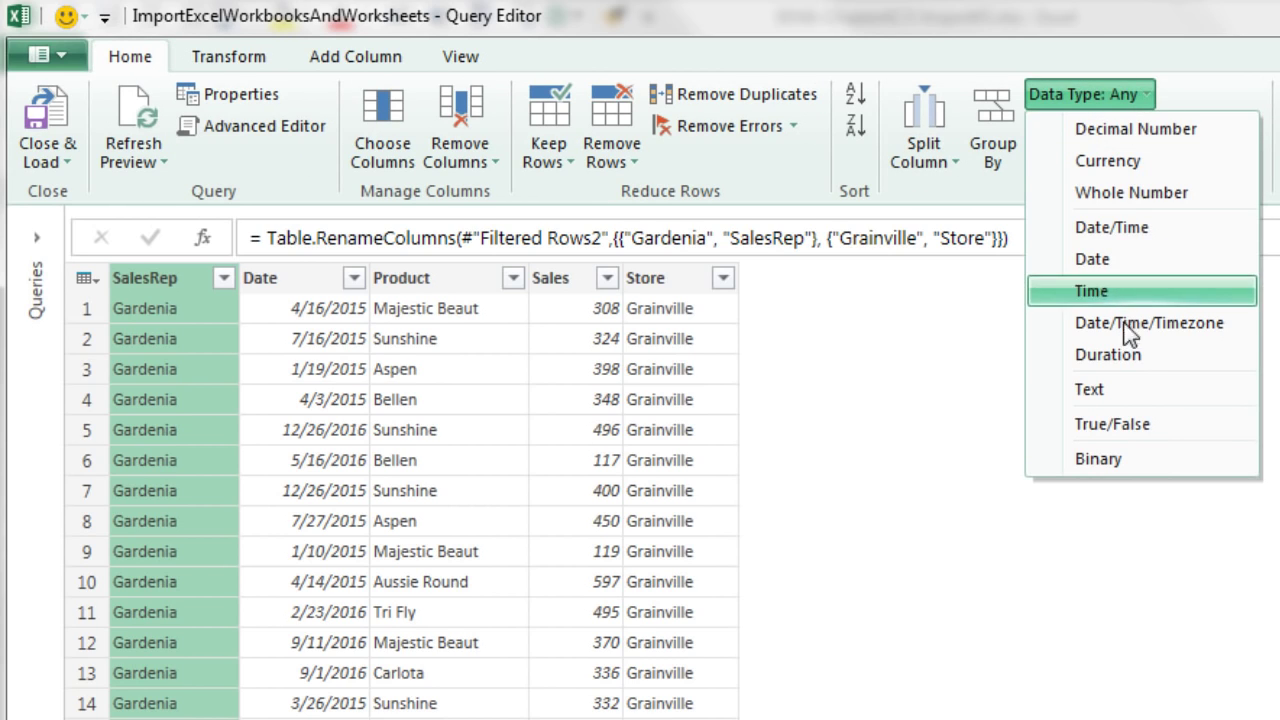
left_click(1120, 392)
Set the data type of the Date column to Date and of the Product column to Text
left_click(282, 279)
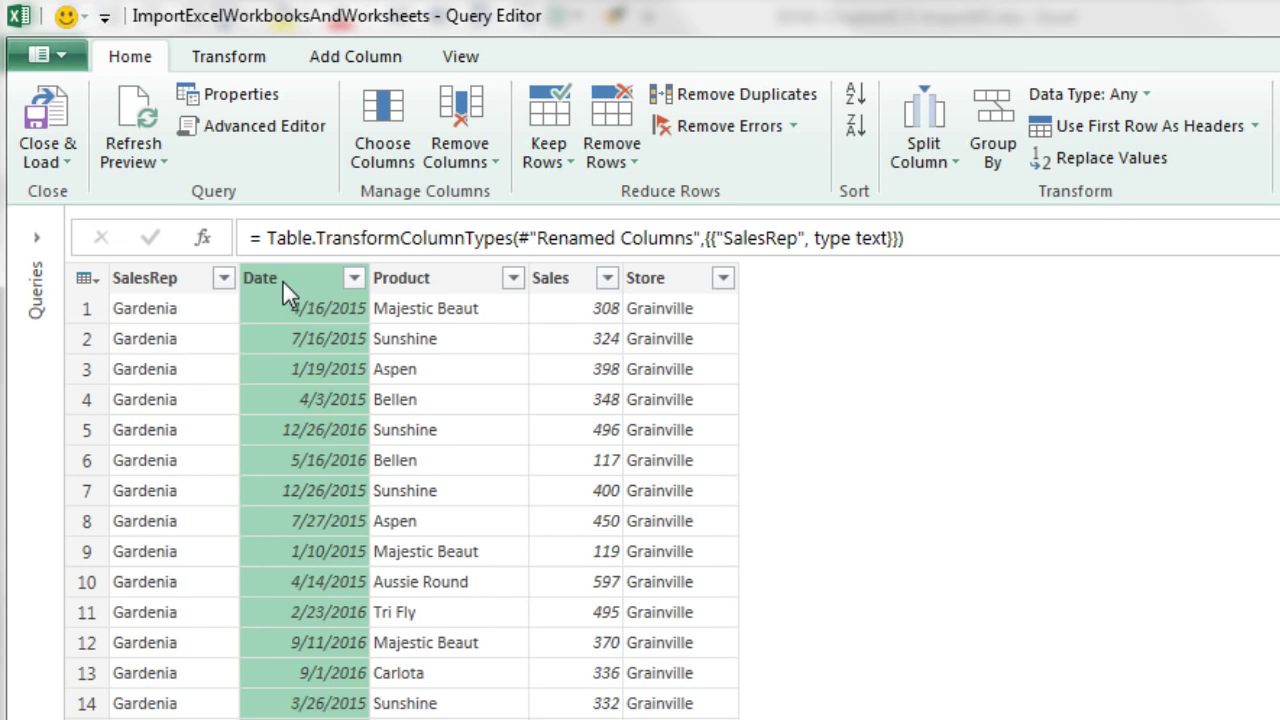
left_click(1138, 95)
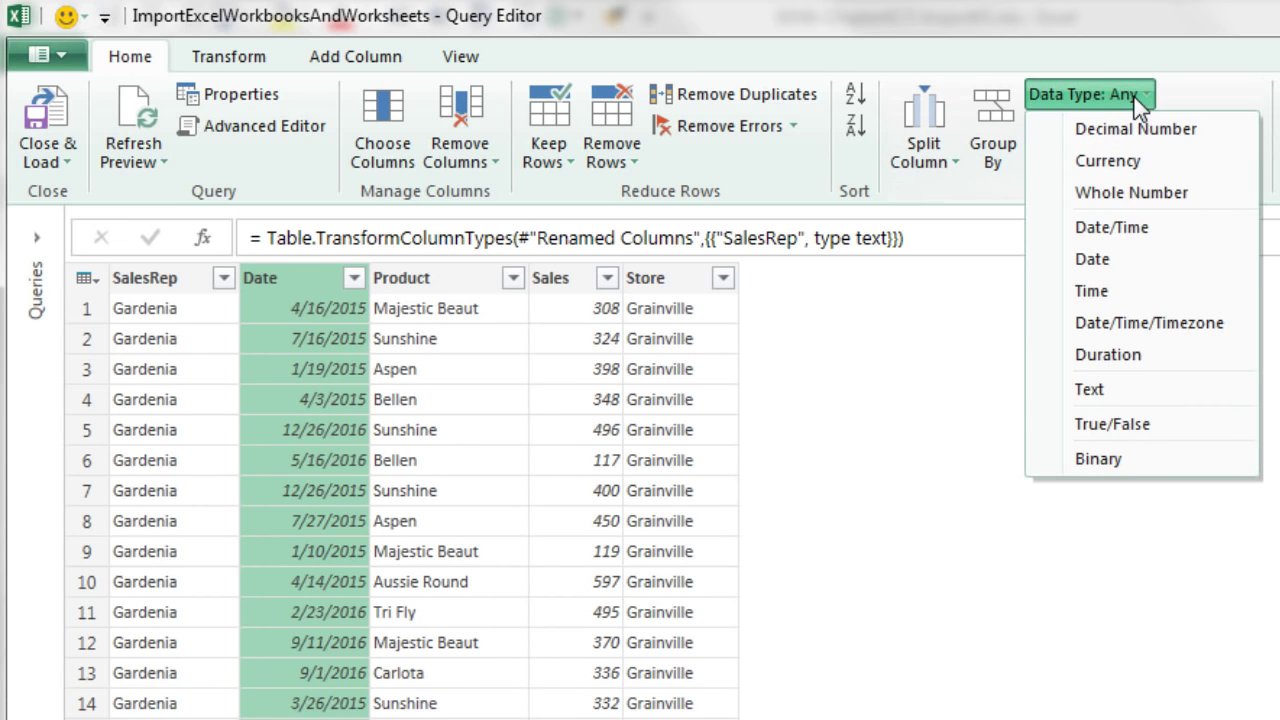
left_click(1138, 262)
left_click(430, 280)
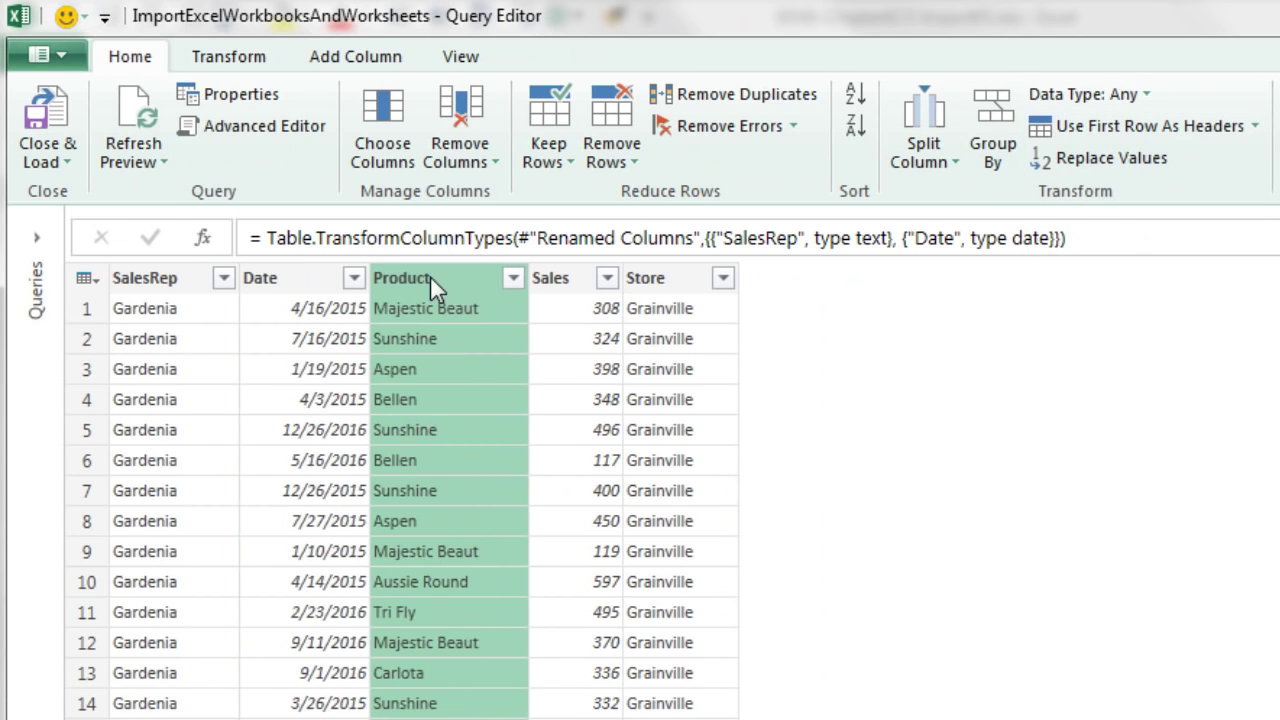
left_click(1105, 96)
left_click(1136, 388)
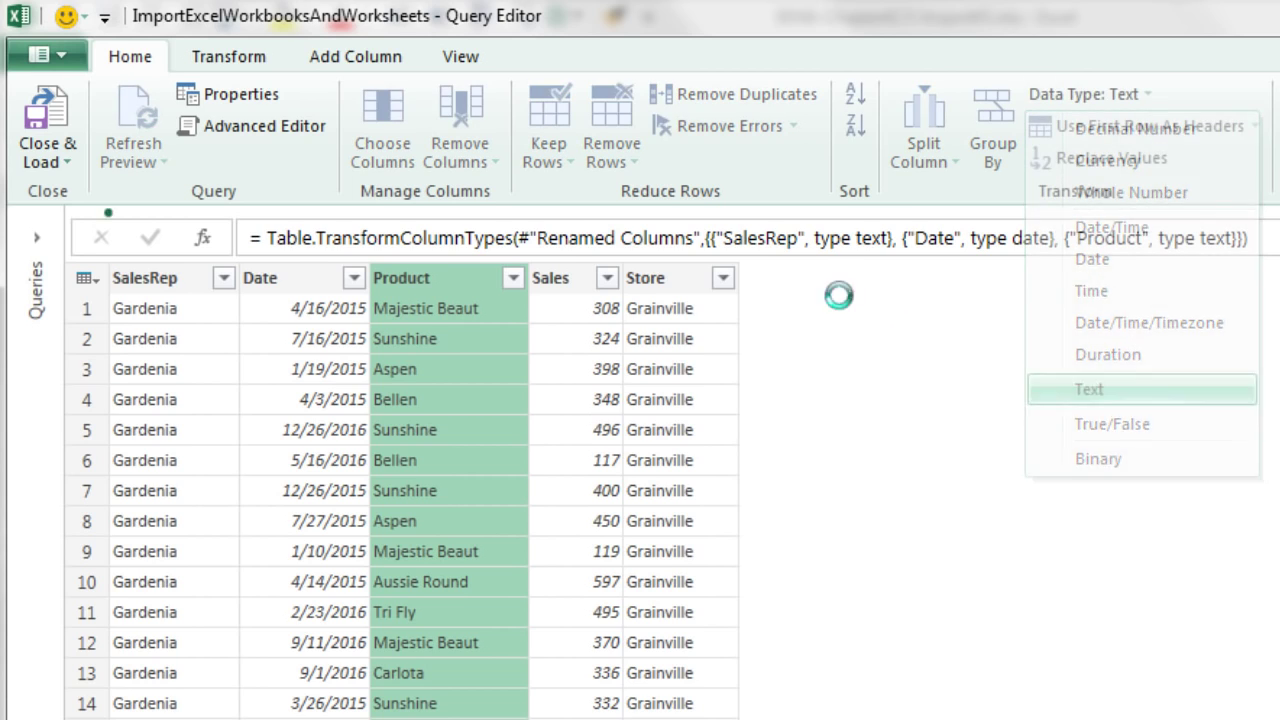
Set the Sales column's data type to Whole Number and check that the Store column is typed as Text
left_click(560, 280)
left_click(1100, 96)
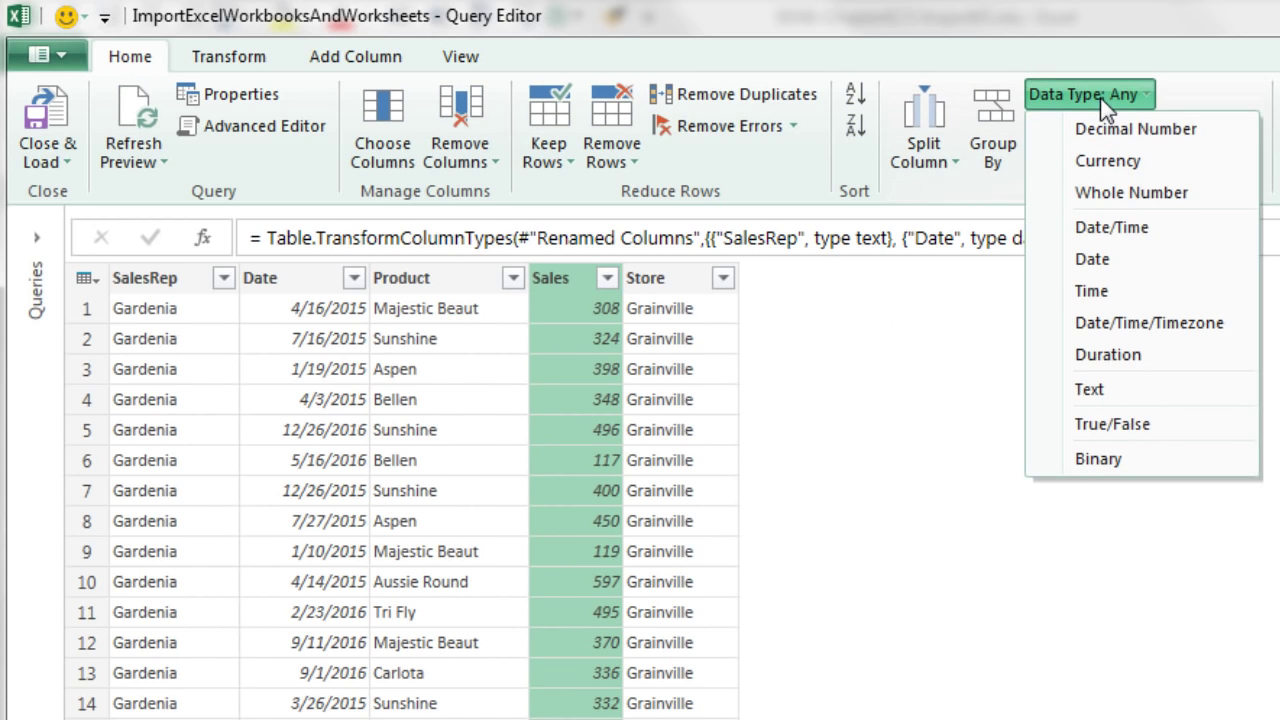
left_click(1125, 190)
left_click(661, 279)
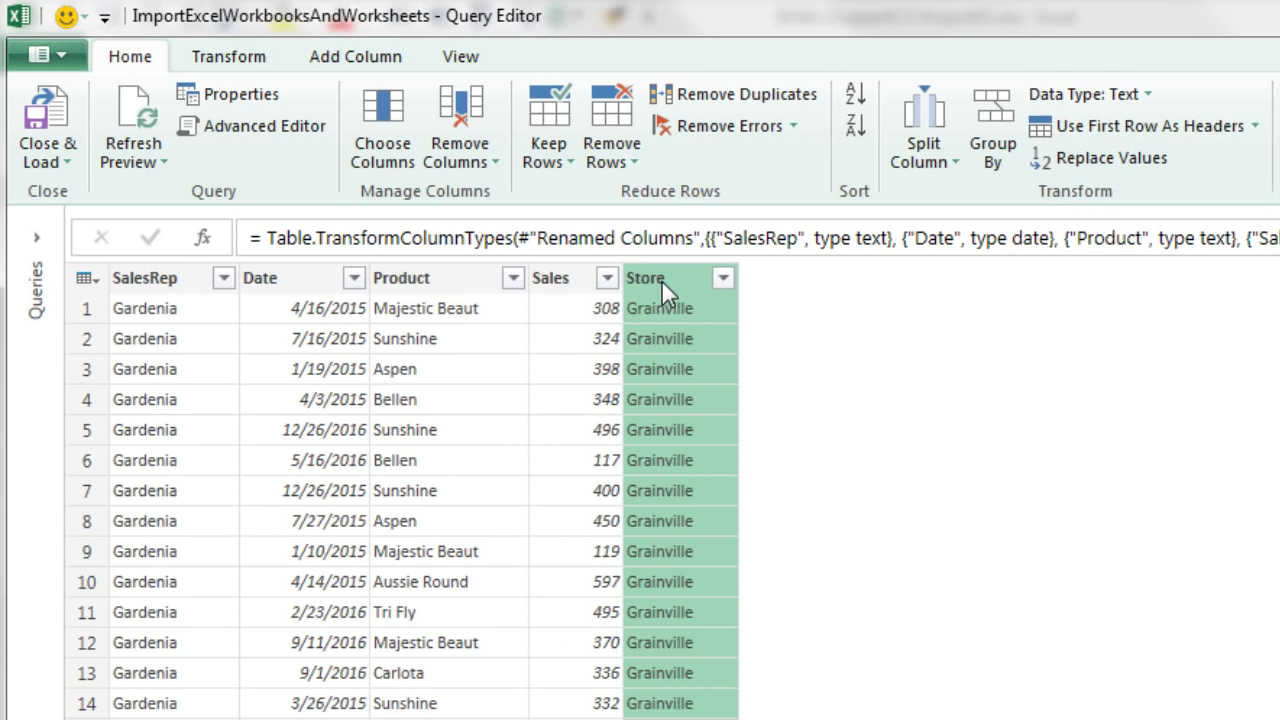
left_click(1106, 99)
left_click(1106, 99)
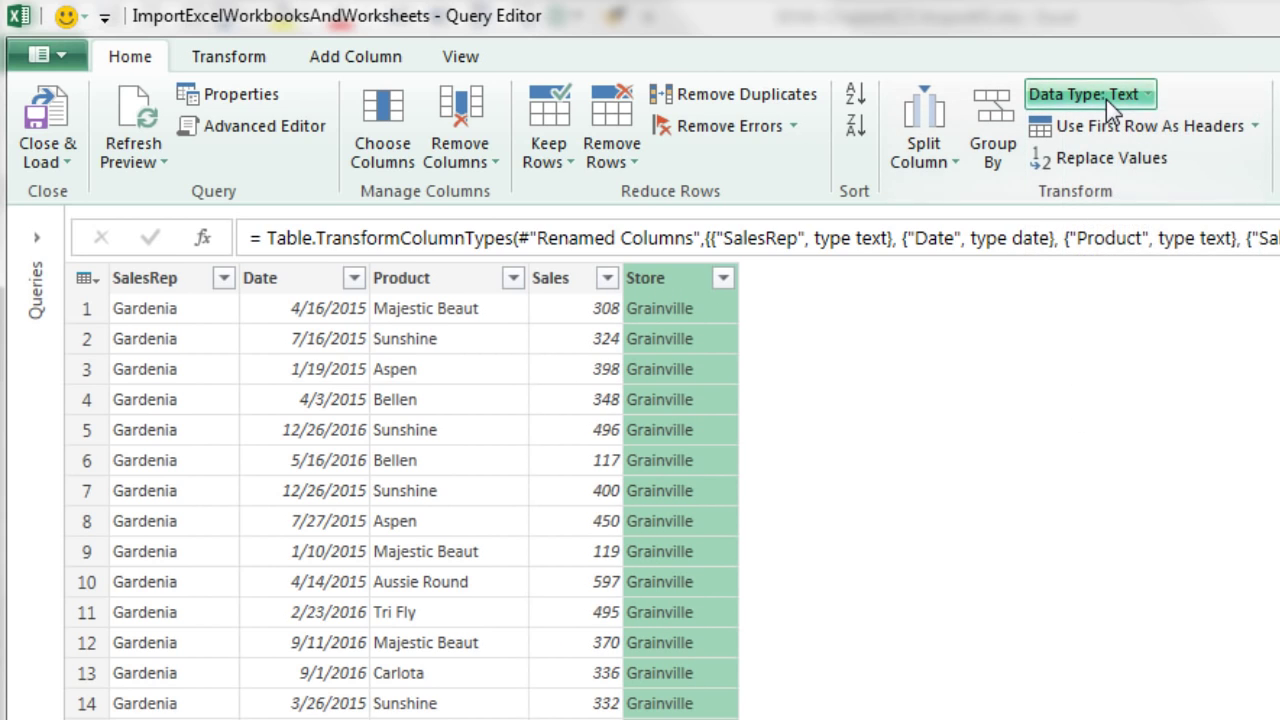
Close the query and load its result as a table into the existing worksheet at cell $A$1
left_click(63, 156)
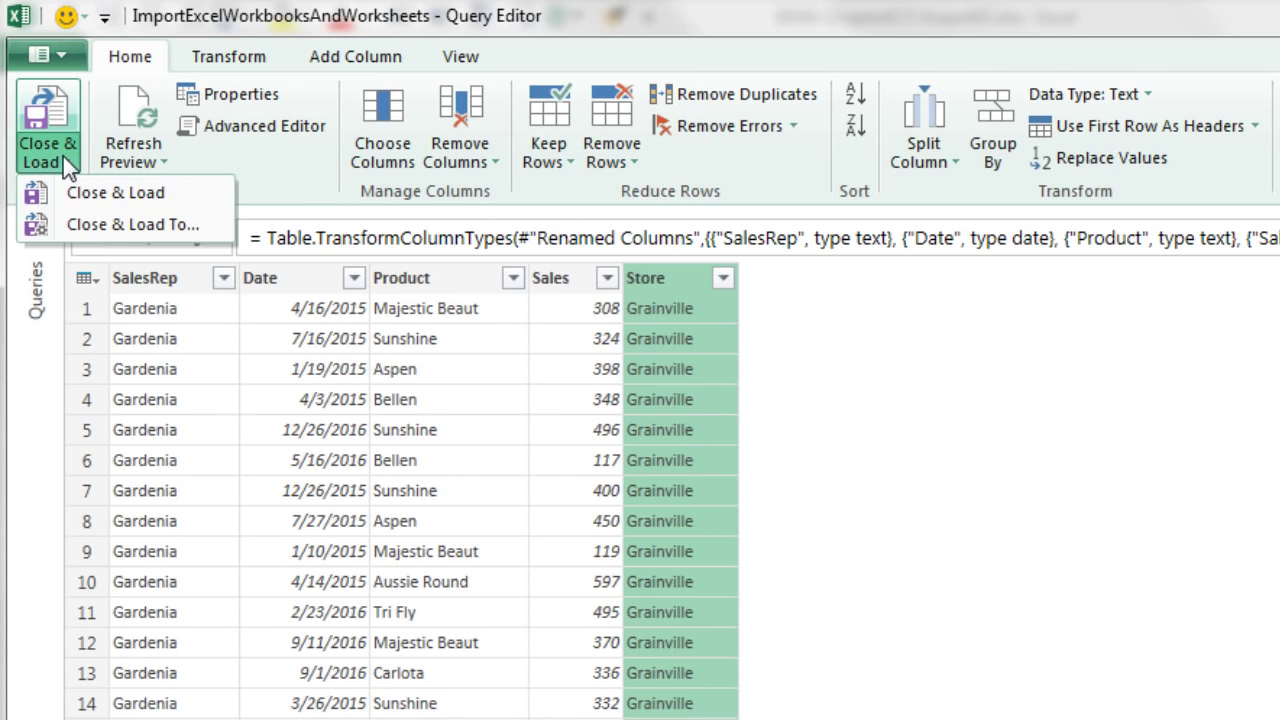
left_click(102, 220)
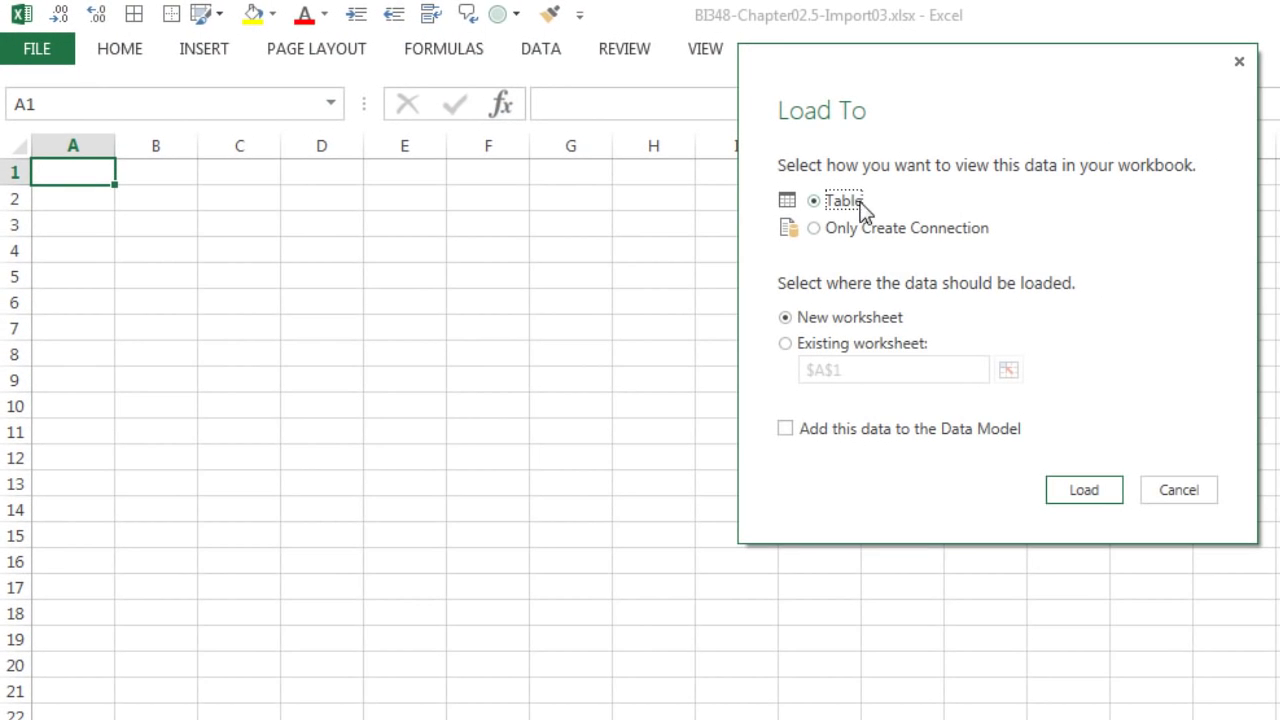
left_click(789, 350)
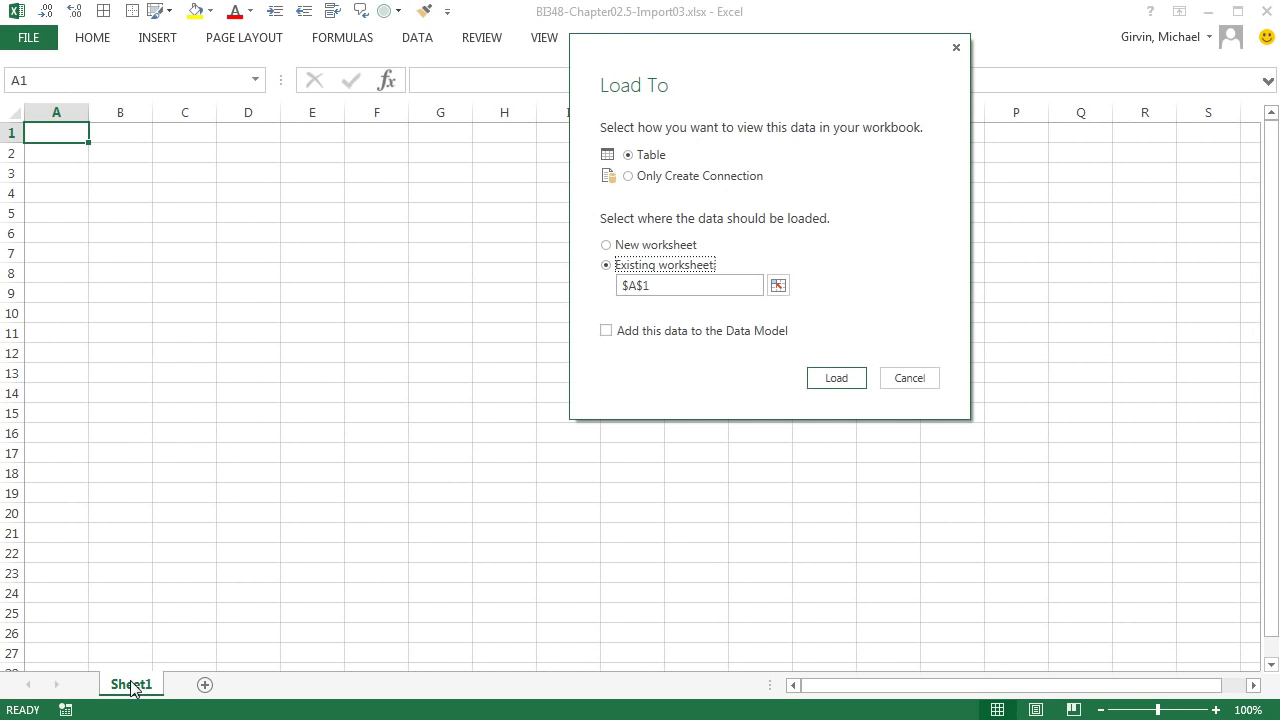
left_click(835, 384)
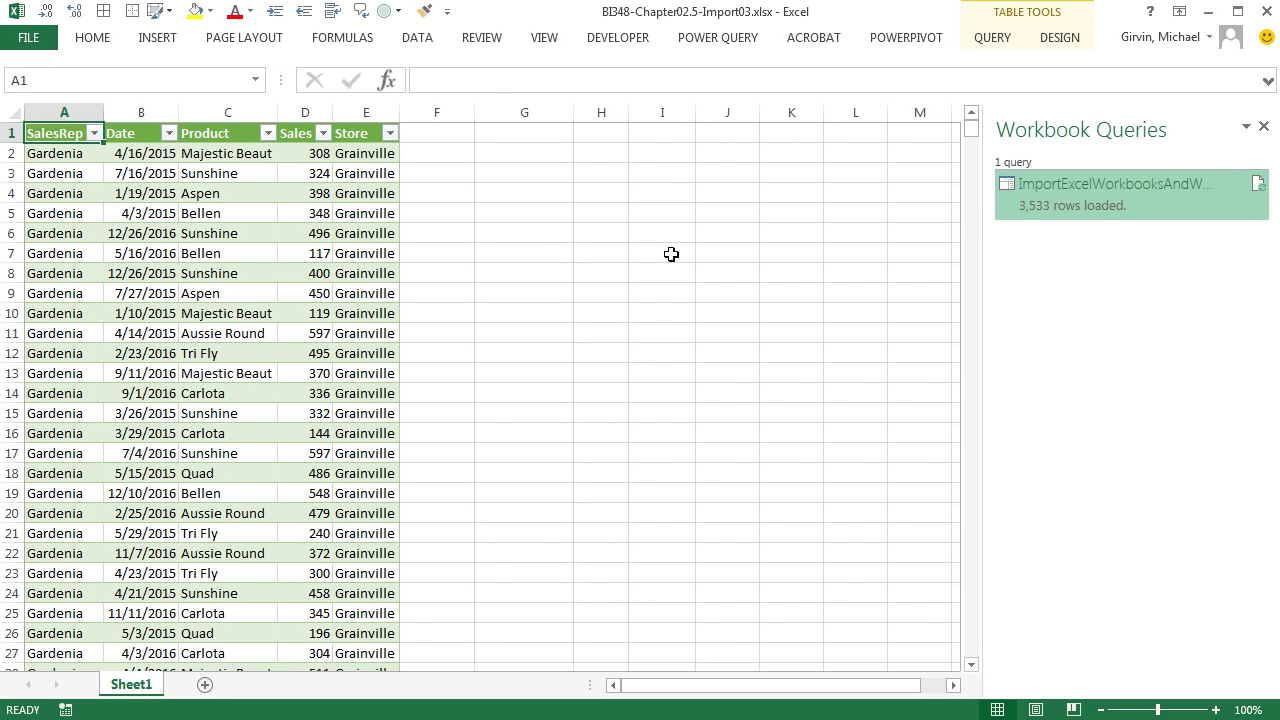
Rename the worksheet holding the loaded table as SalesData
double_click(140, 684)
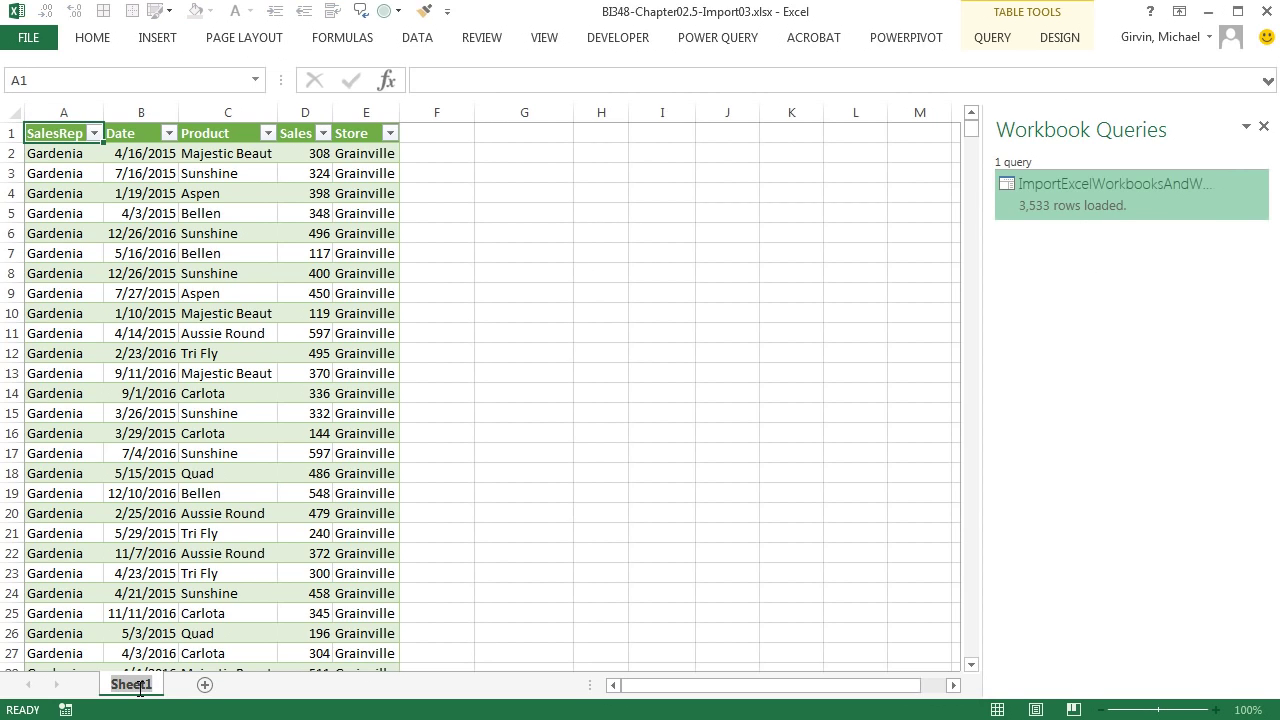
type("SalesData")
key("Return")
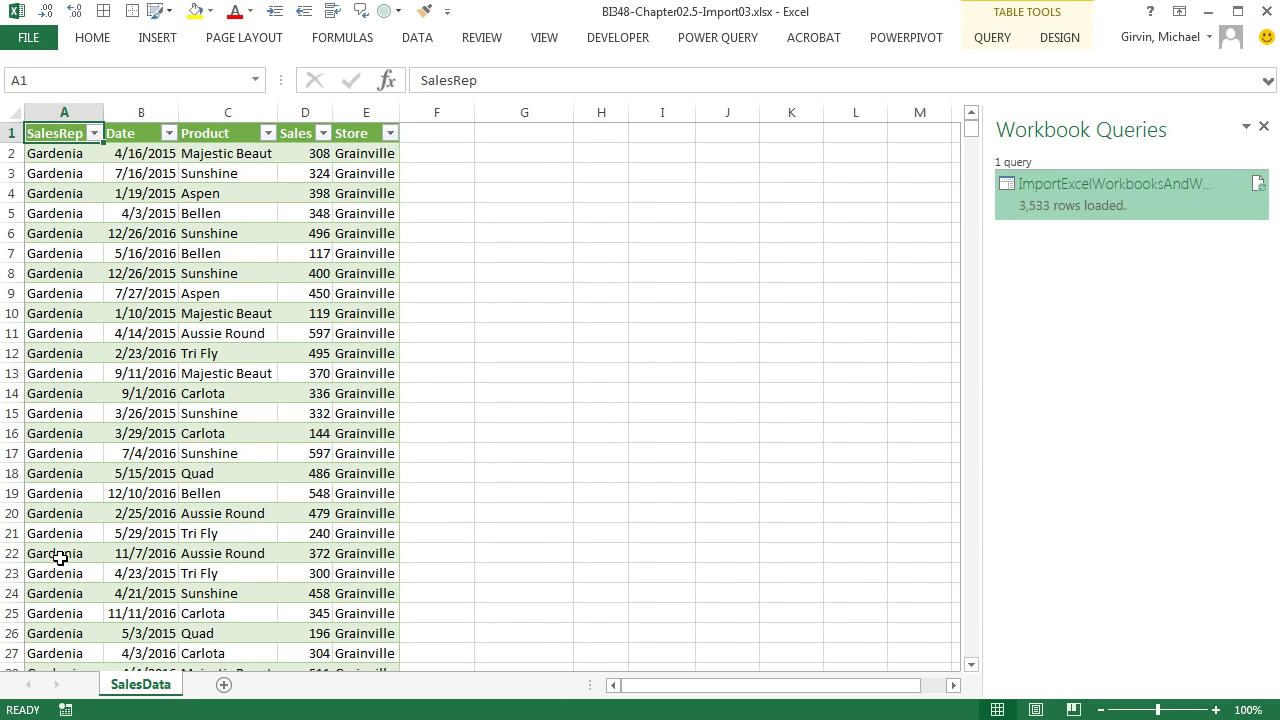
Examine the last rows of the loaded sales table and return to cell A1
left_click(60, 558)
key("ctrl+Down")
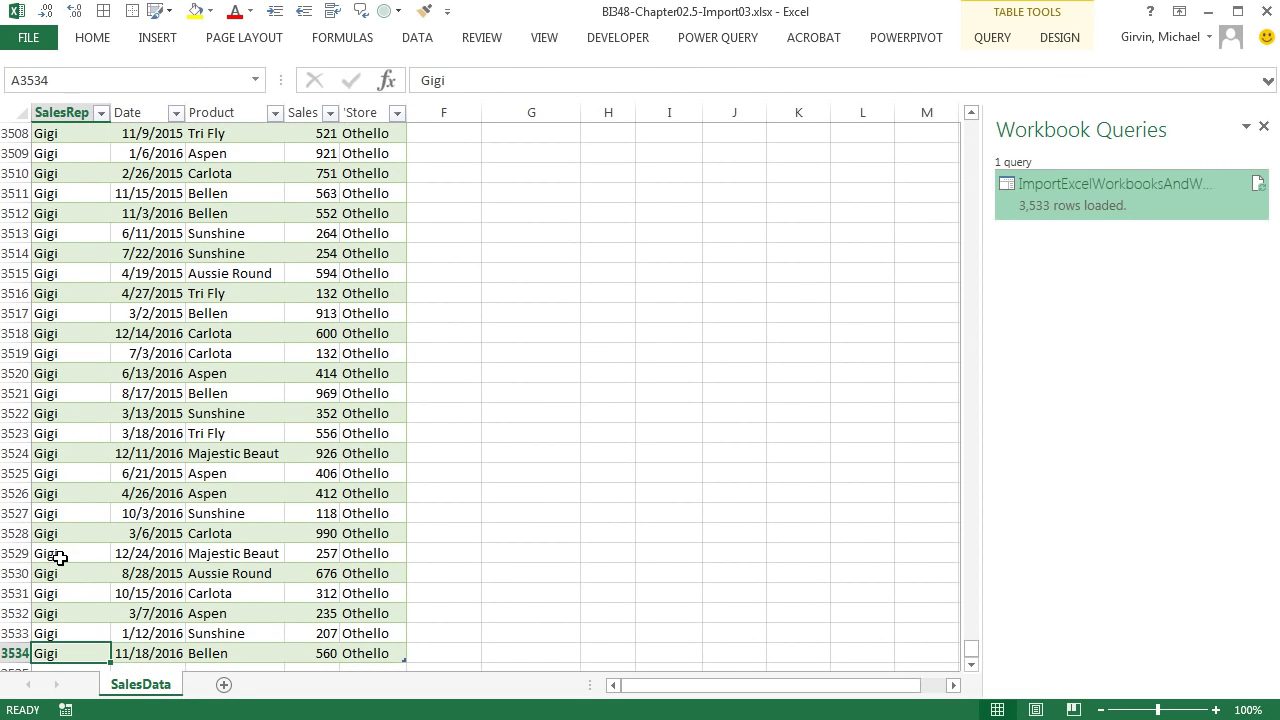
scroll(74, 504, "down", 2)
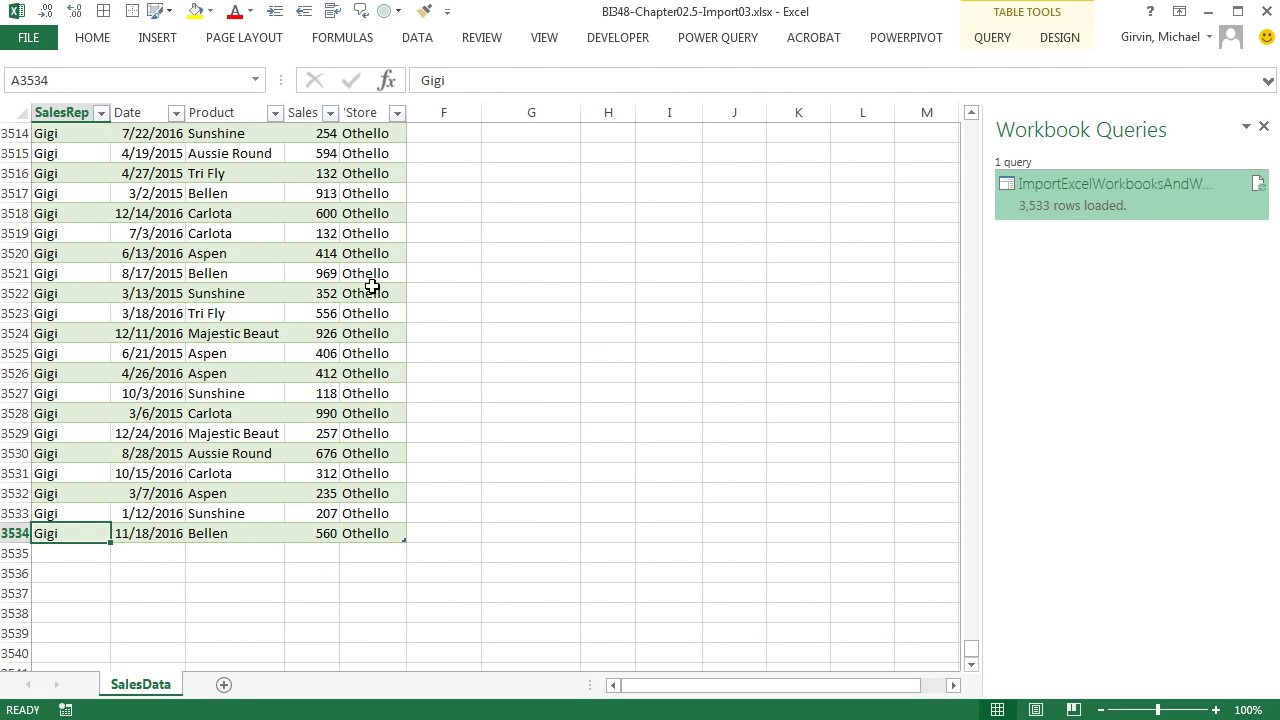
left_click(372, 472)
left_click(76, 457)
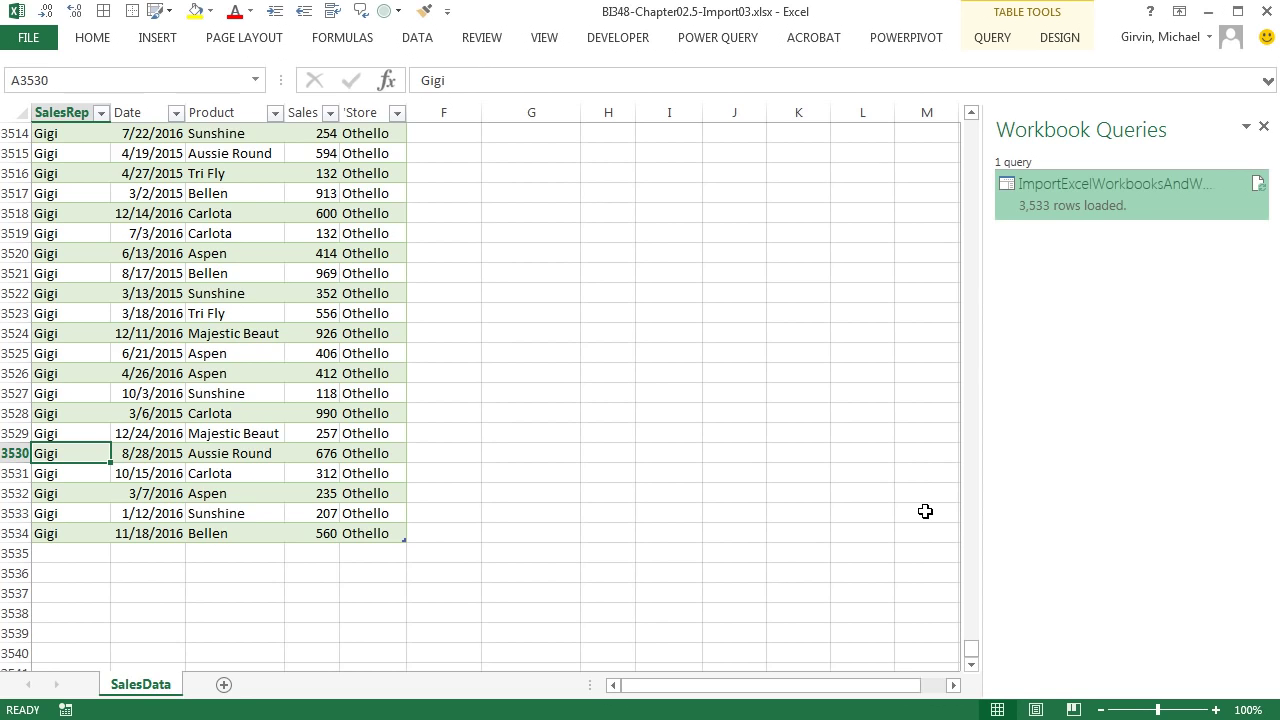
key("ctrl+Home")
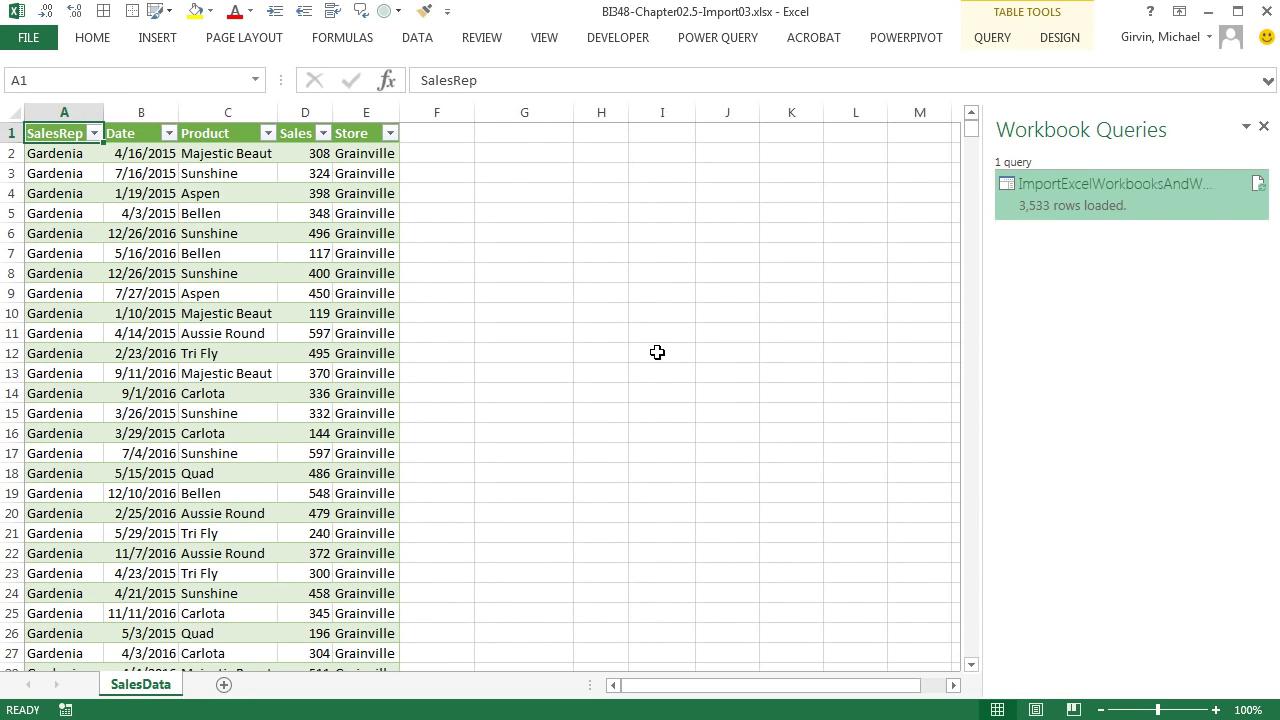